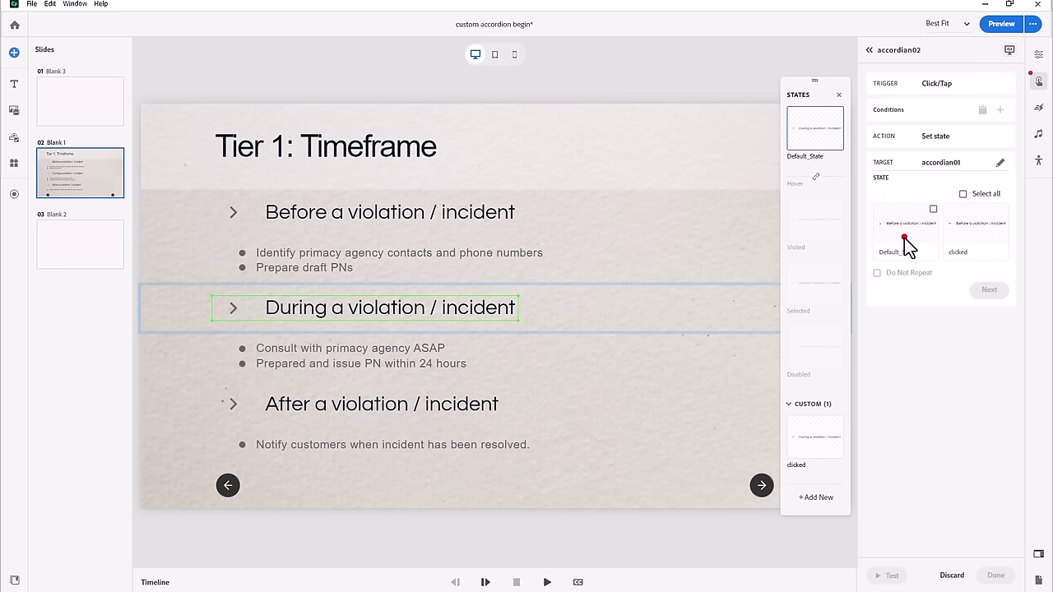
- Make accordian02's second action set accordian01 to Default_State, and check its third action, which targets accordian03
click(903, 238)
click(1000, 289)
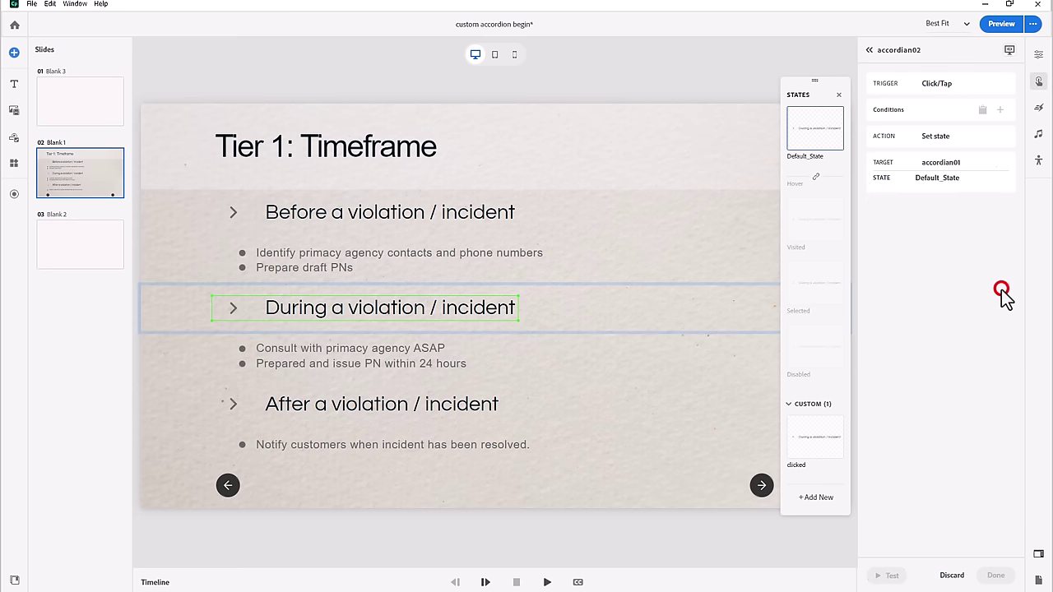
click(995, 576)
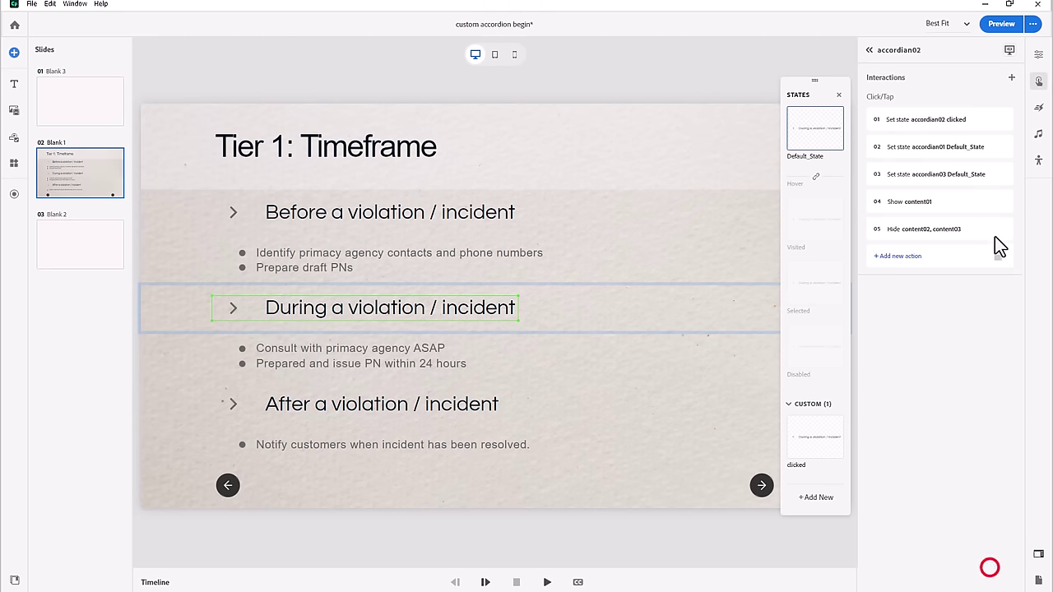
click(928, 174)
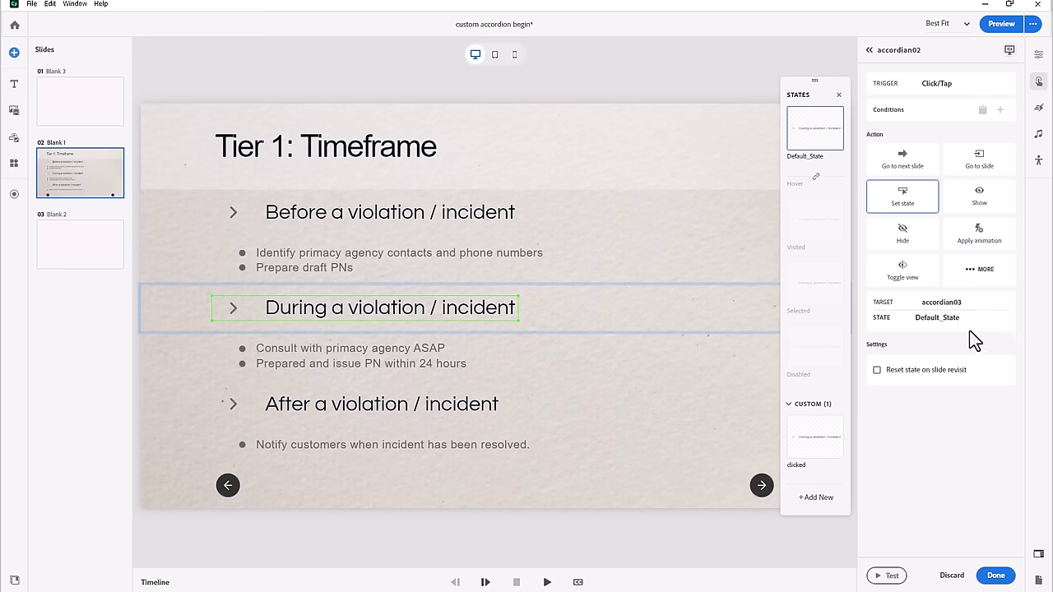
click(995, 576)
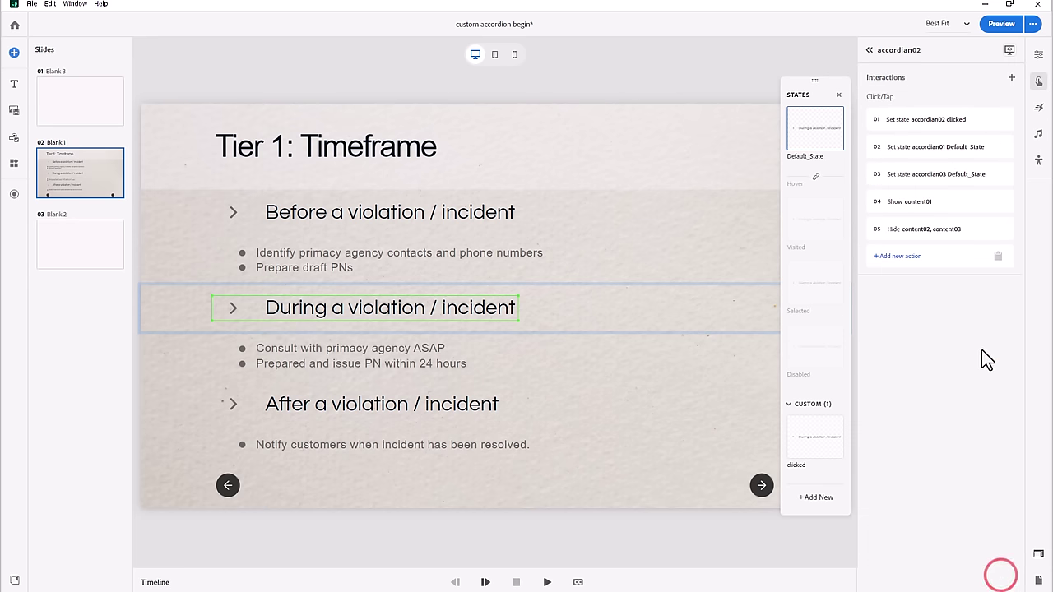
- Change the target of accordian02's Show action to the content02 section instead of content01
click(924, 204)
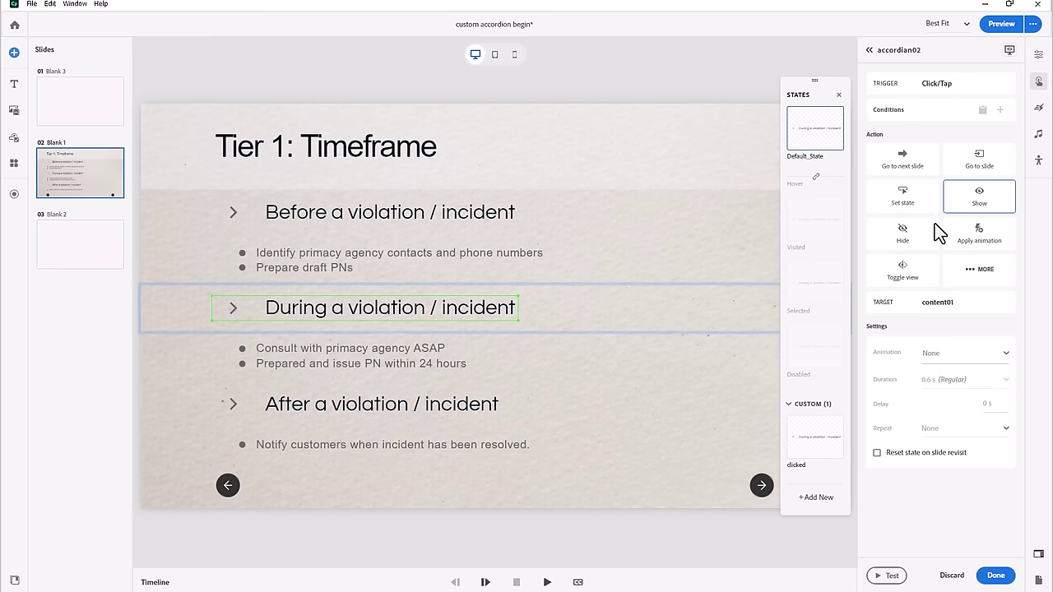
click(944, 304)
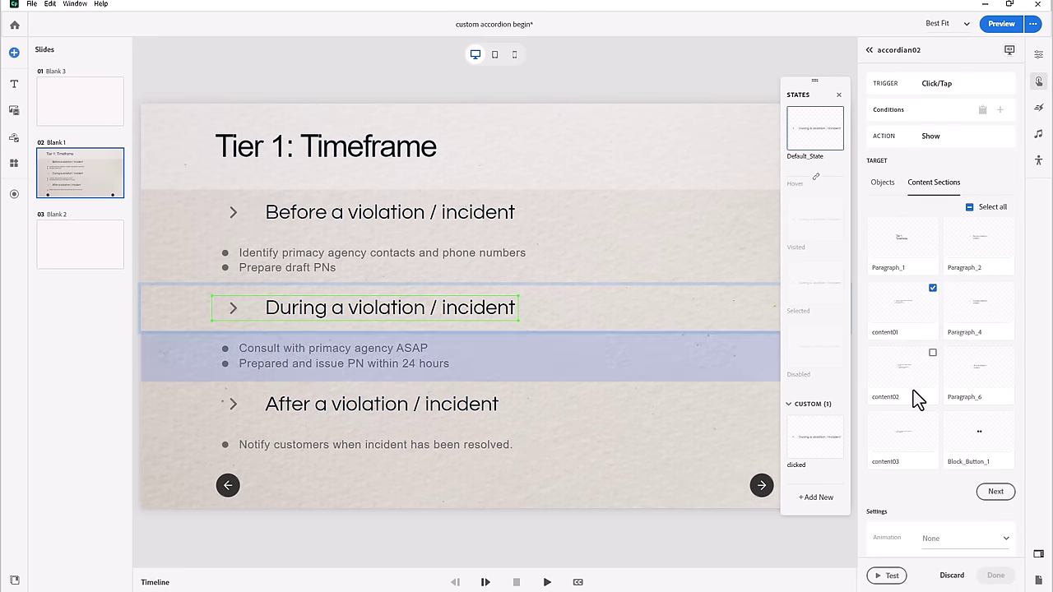
click(932, 354)
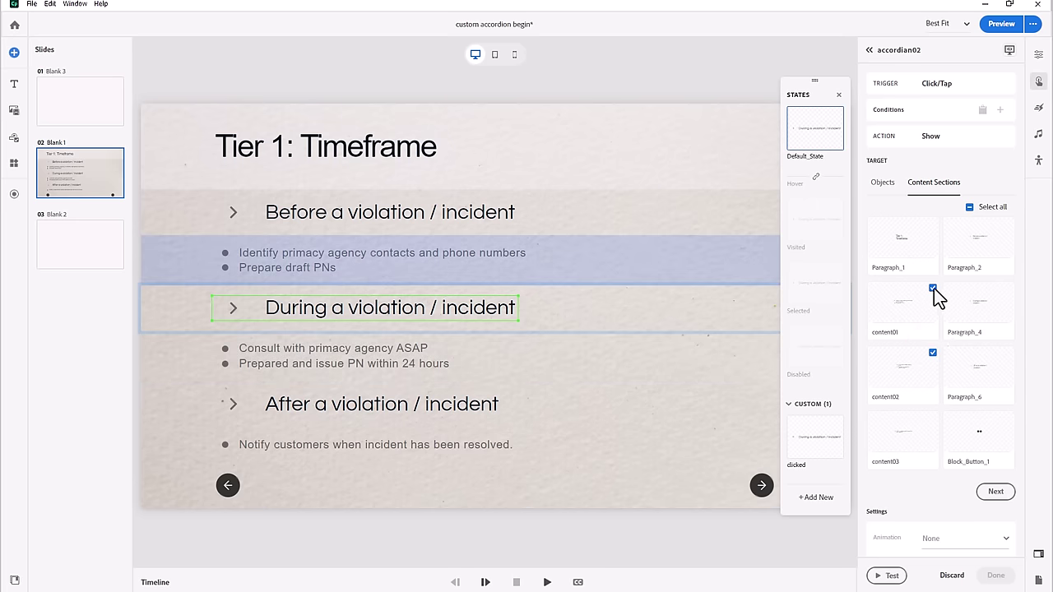
click(933, 288)
click(991, 492)
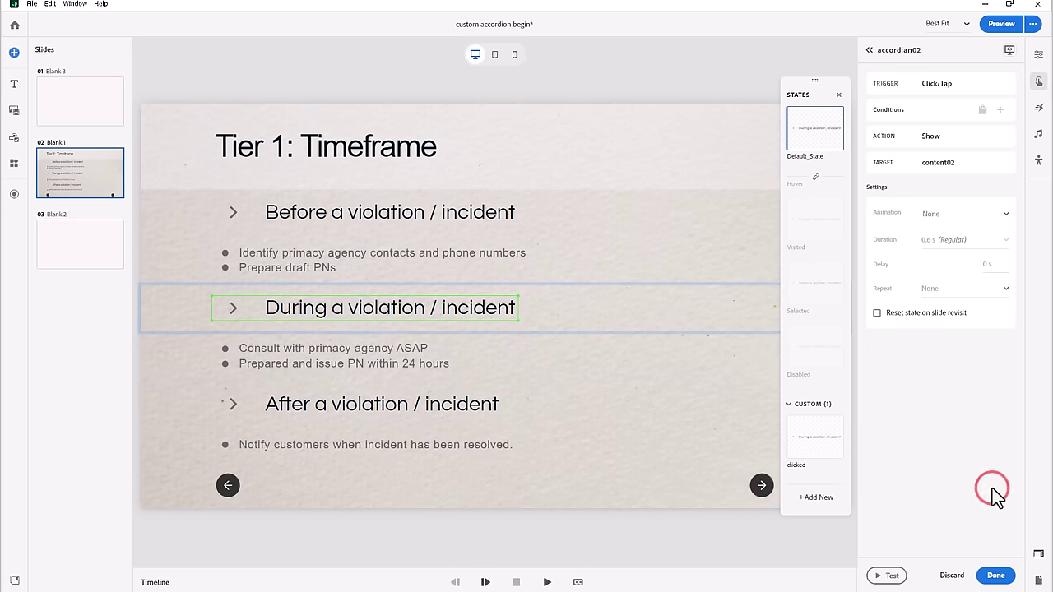
click(997, 576)
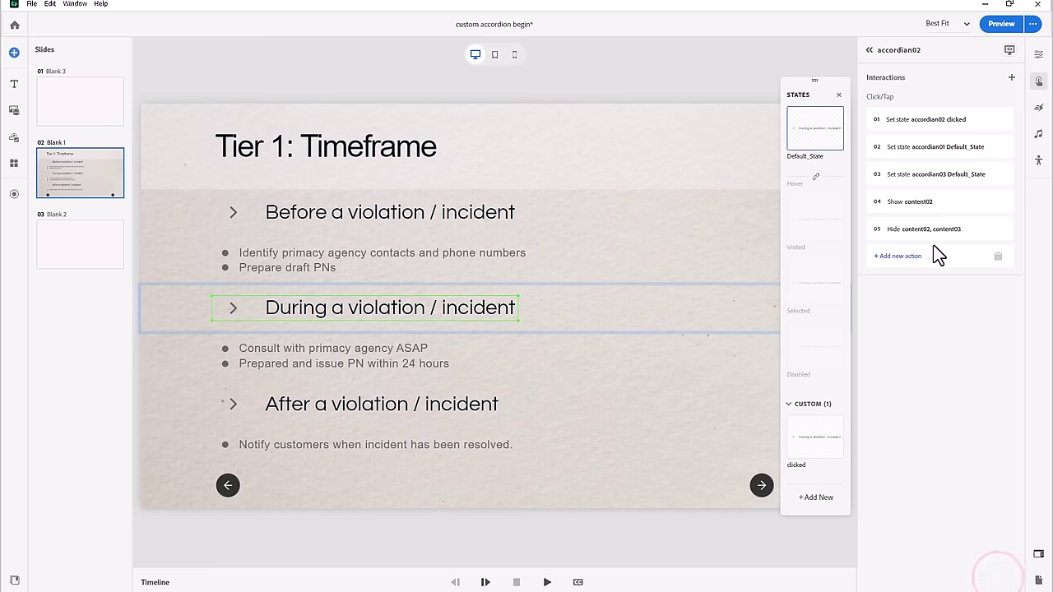
- Change accordian02's Hide action to target the content01 and content03 sections, excluding content02
click(917, 231)
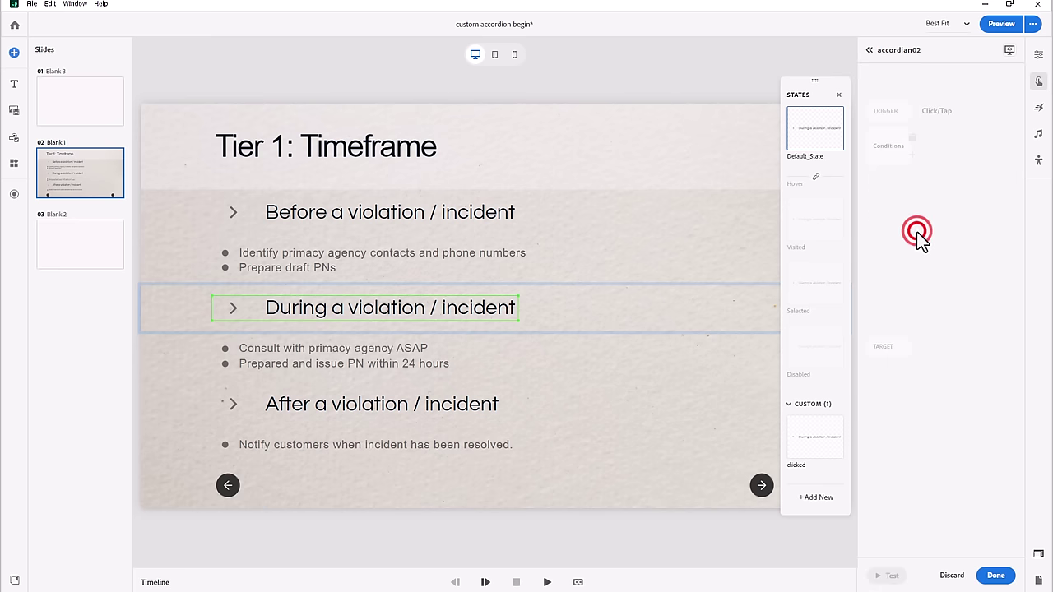
click(960, 303)
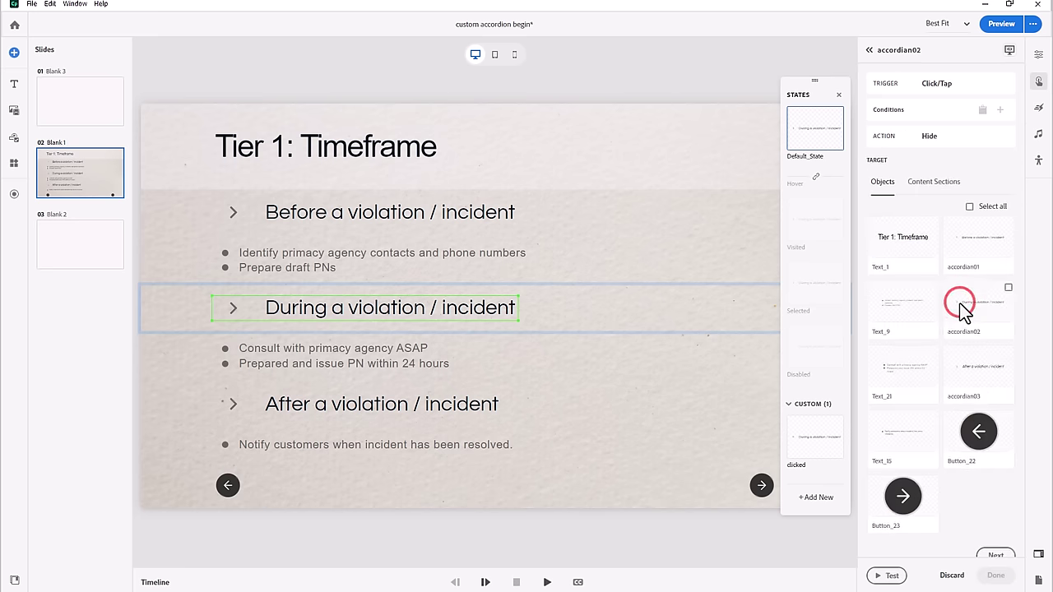
click(954, 183)
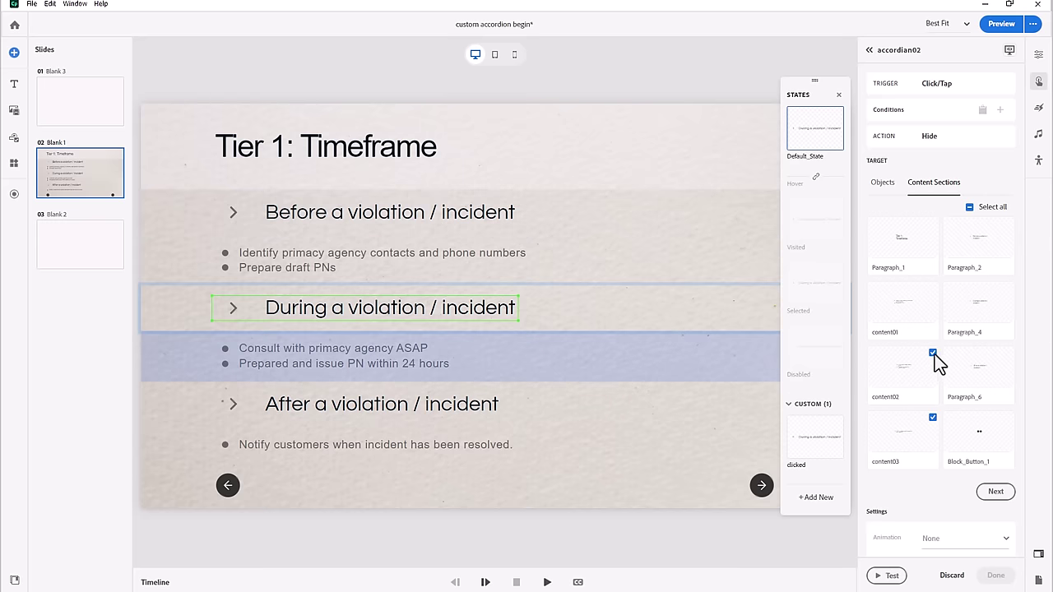
click(934, 354)
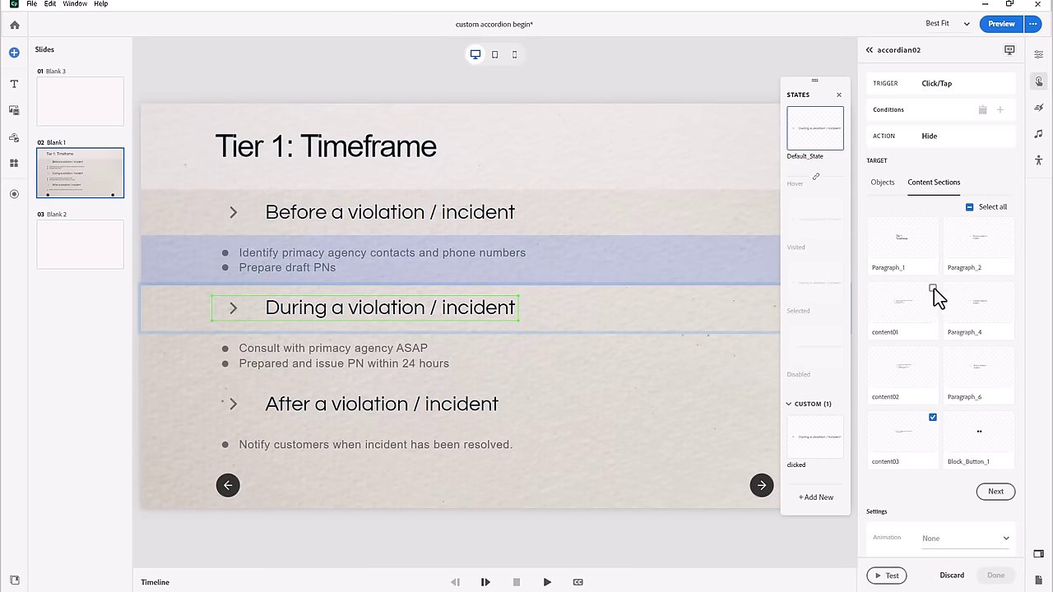
click(932, 288)
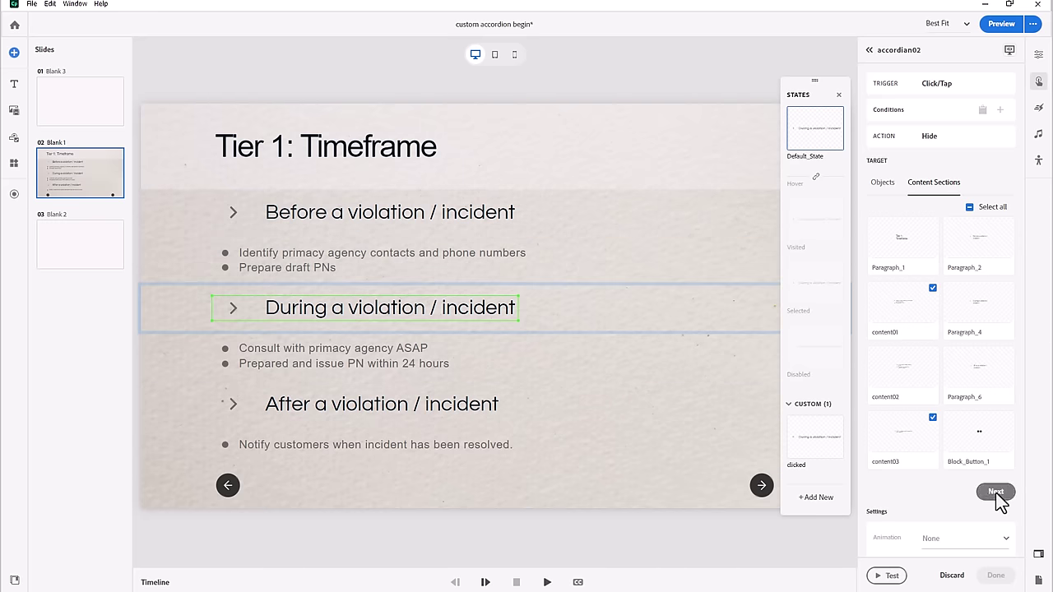
click(995, 492)
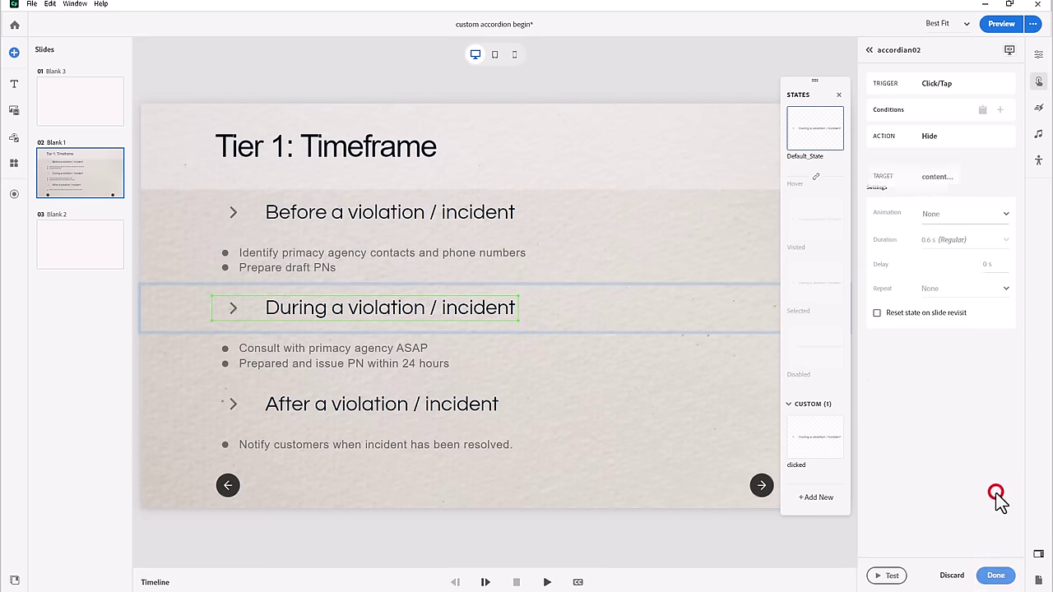
click(995, 575)
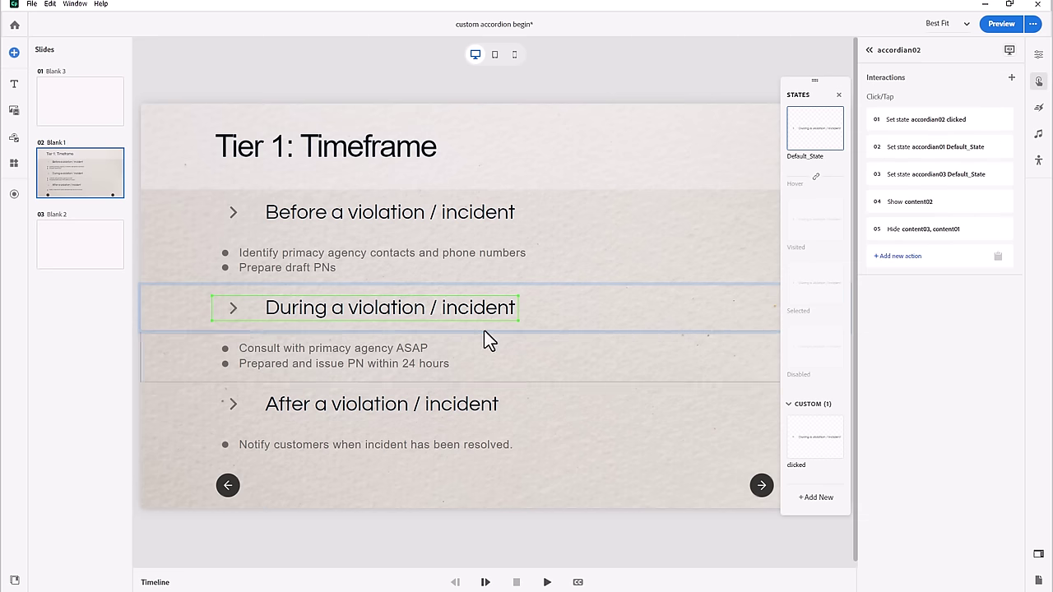
- Copy the interactions from the "During a violation / incident" heading and paste them onto the "After a violation / incident" heading
right_click(461, 310)
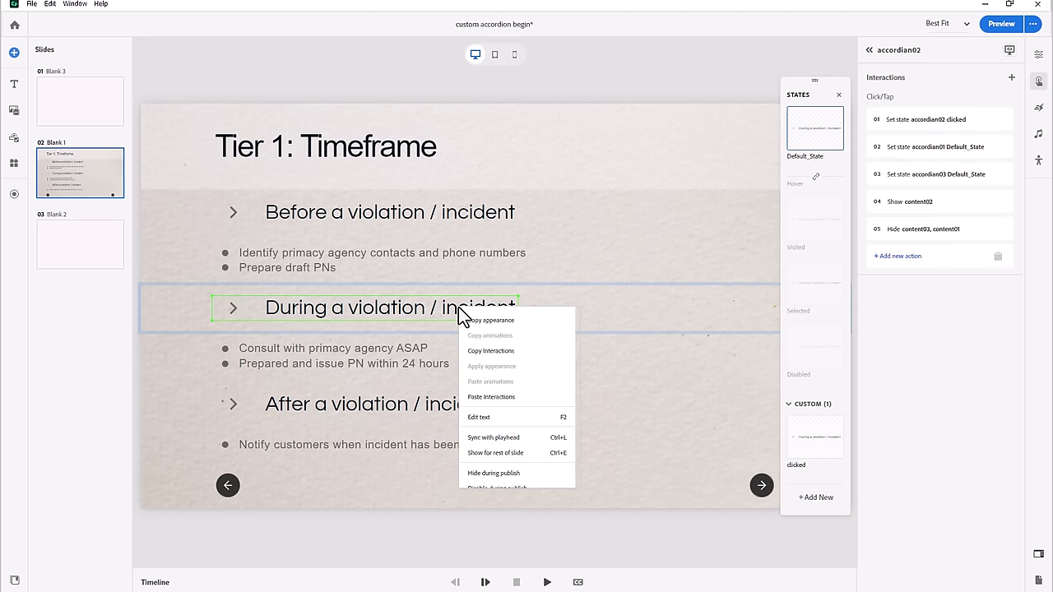
click(481, 352)
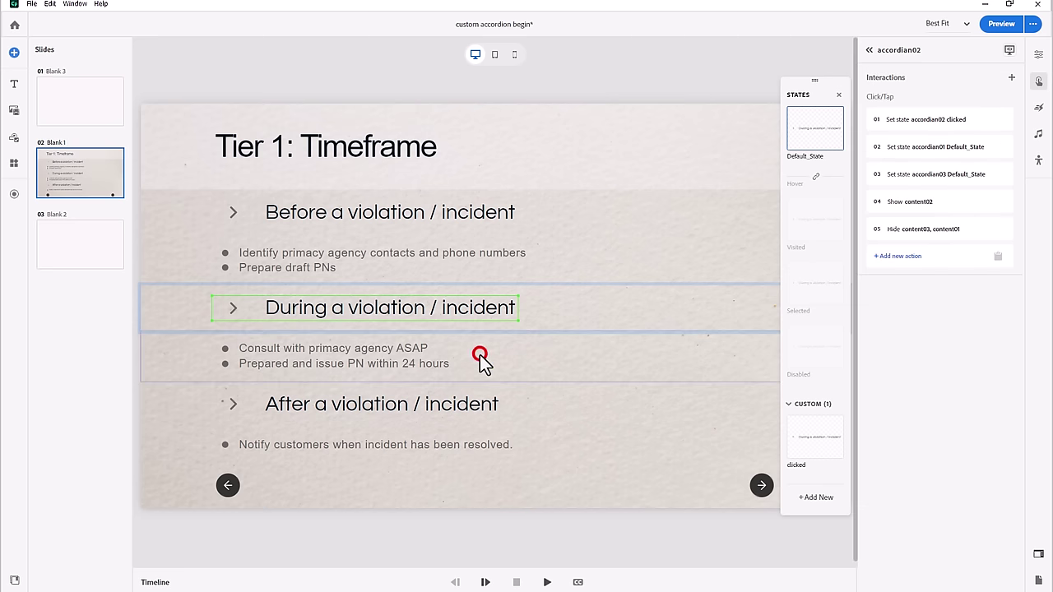
click(430, 404)
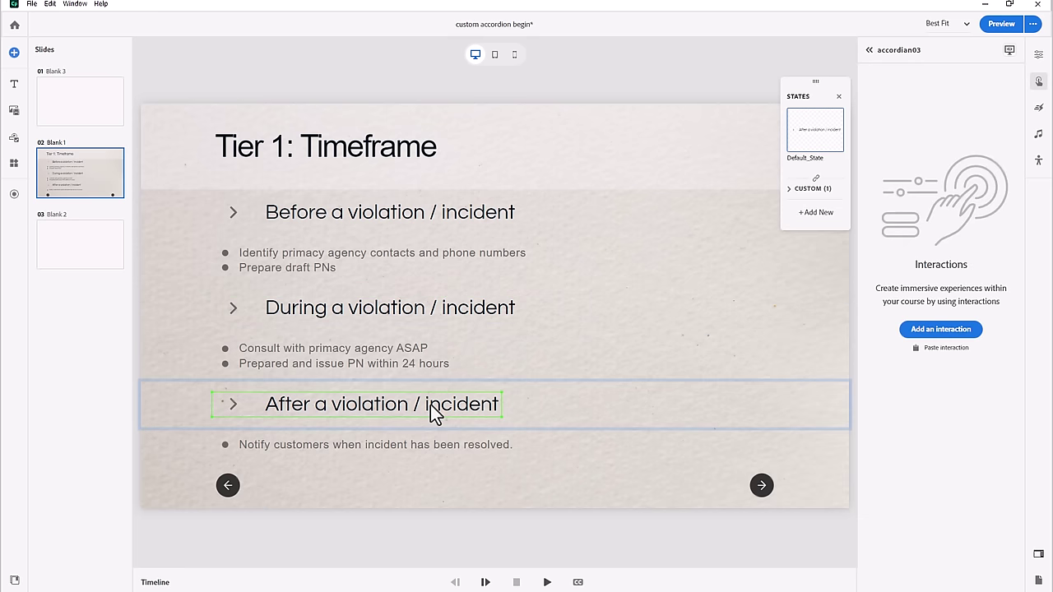
right_click(430, 405)
click(479, 297)
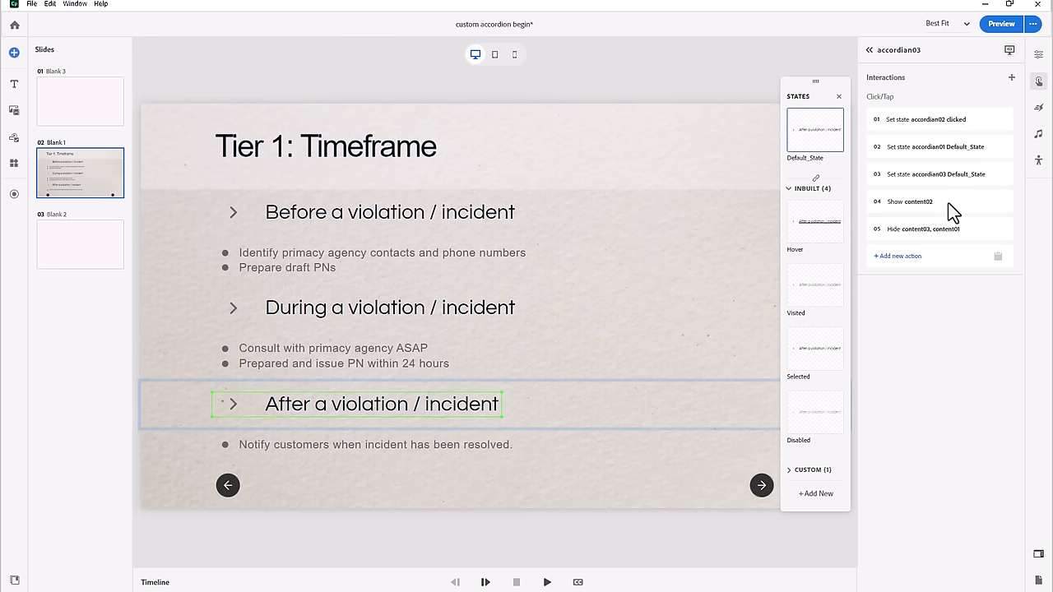
- Change accordian03's first action to set accordian03 to the clicked state
click(928, 120)
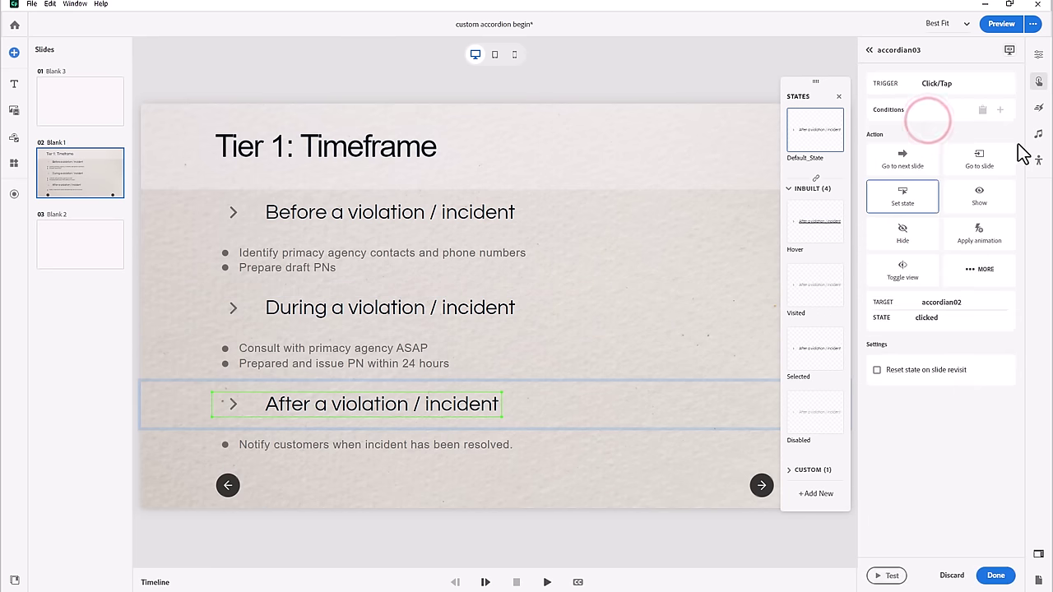
click(952, 302)
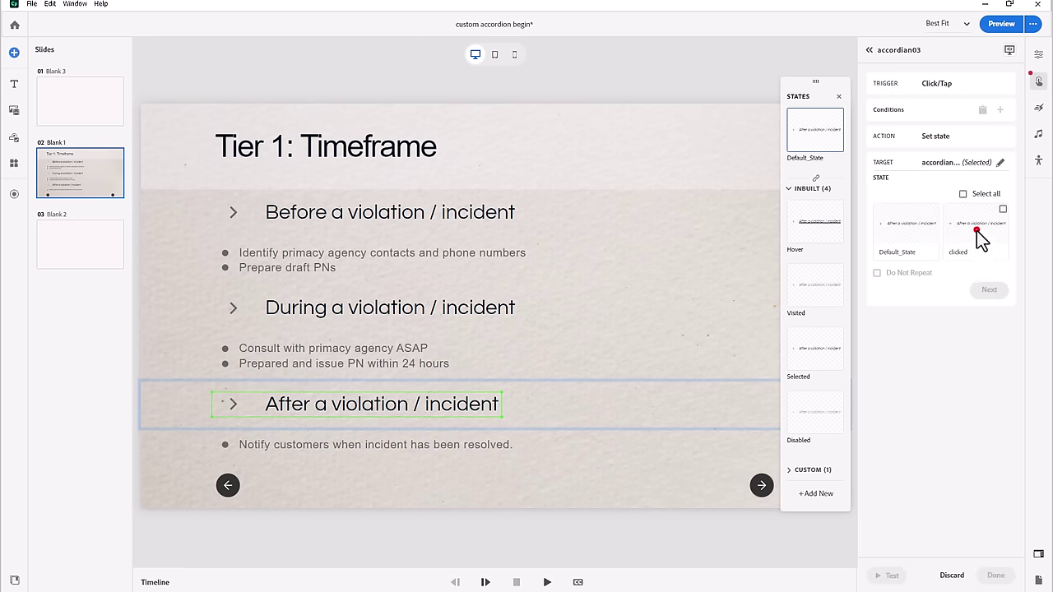
click(976, 230)
click(988, 290)
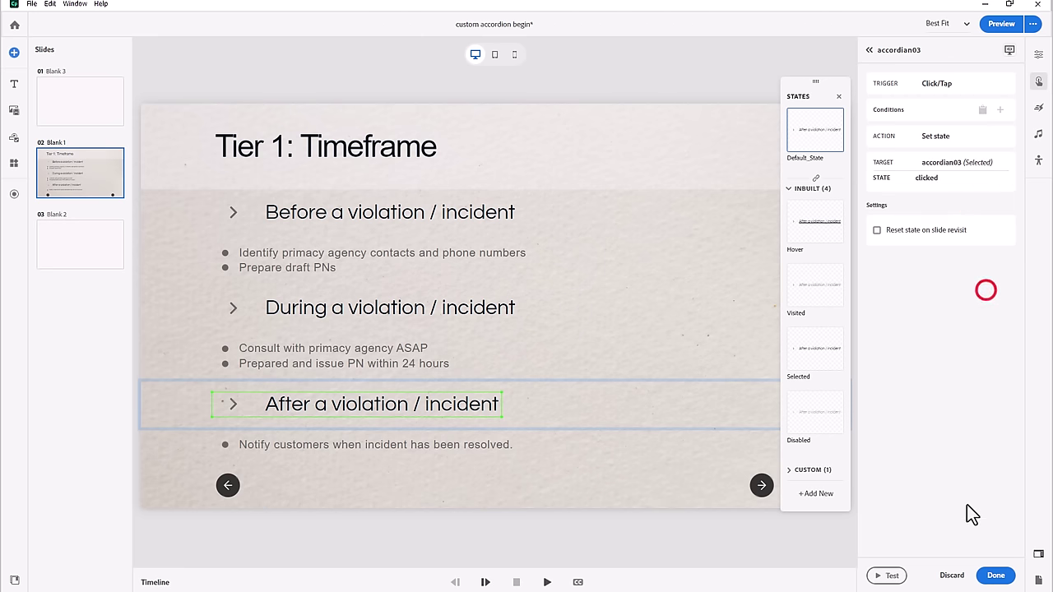
click(995, 575)
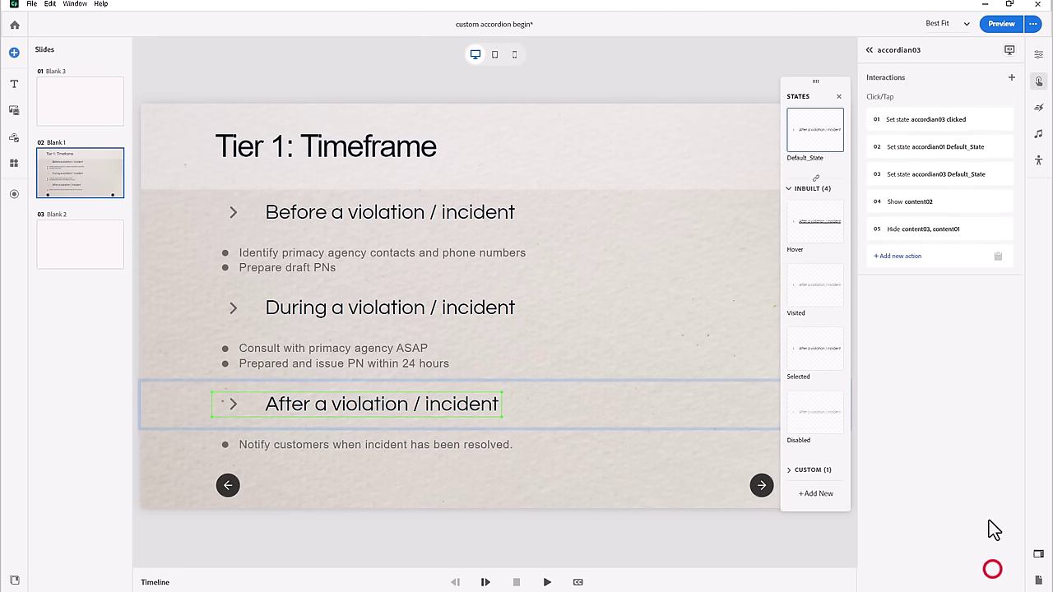
- Check the target of accordian03's second set-state action
click(918, 148)
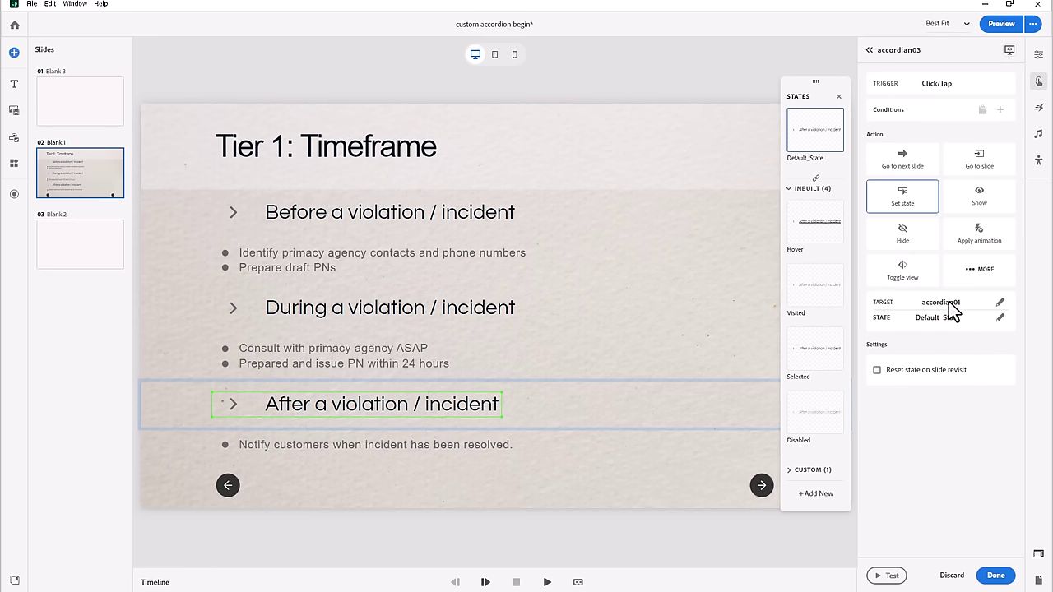
click(948, 303)
click(933, 206)
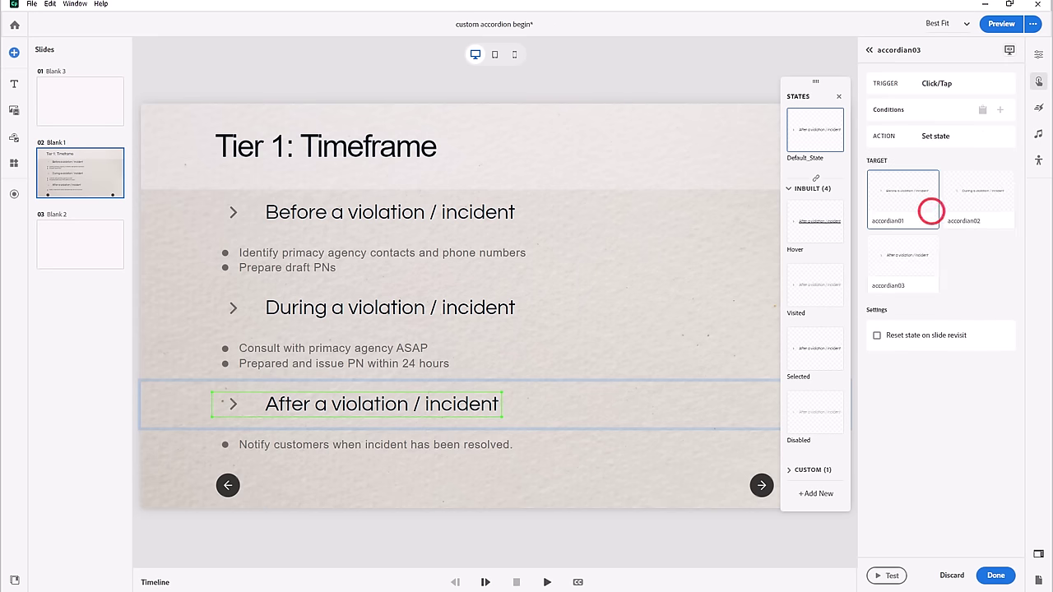
click(995, 576)
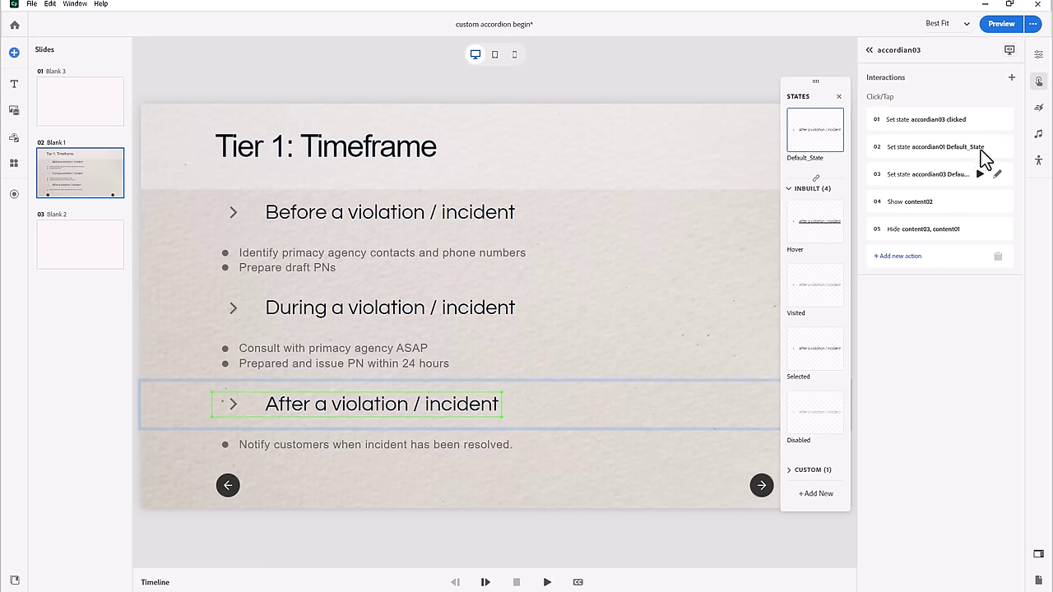
- Change accordian03's third action to set accordian02 to Default_State
click(946, 174)
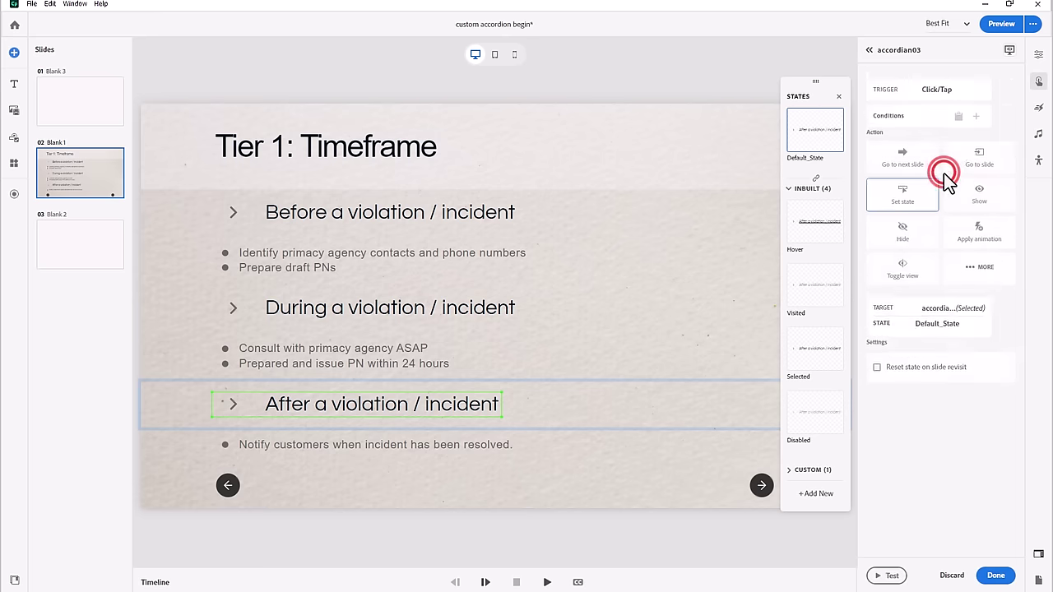
click(952, 303)
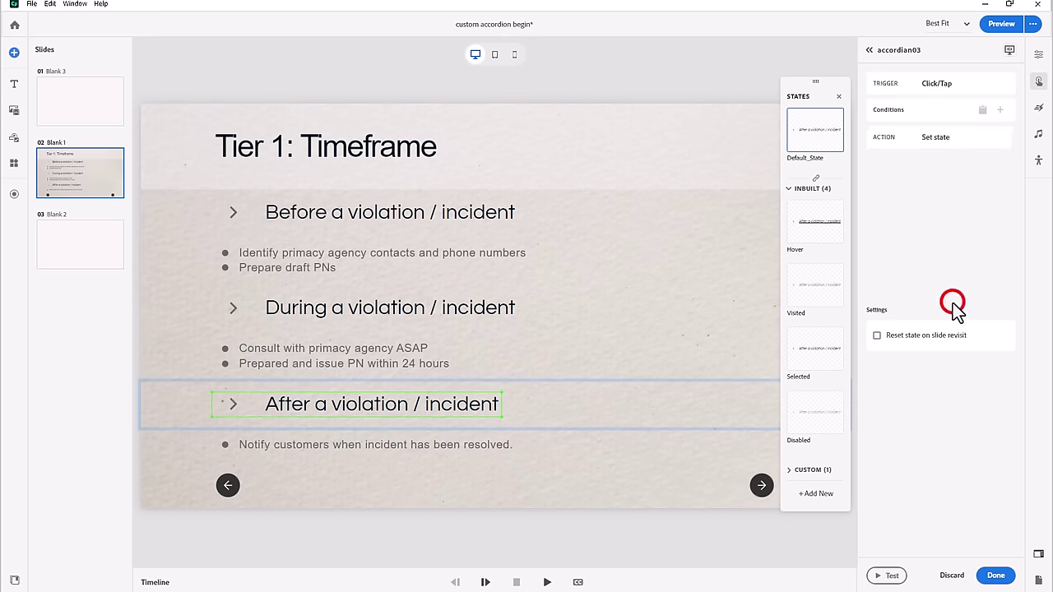
click(980, 215)
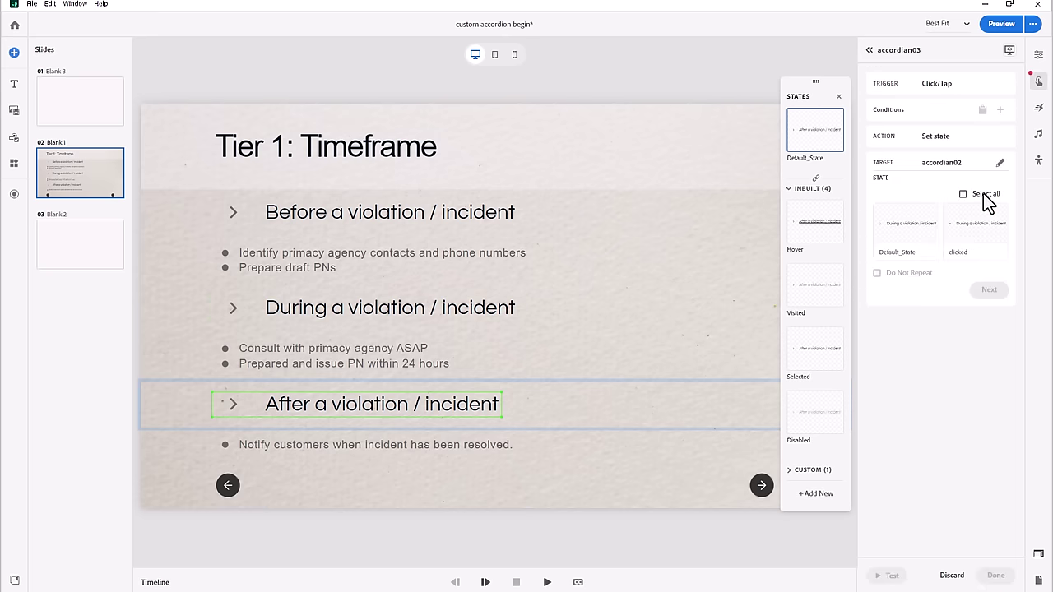
click(910, 234)
click(988, 290)
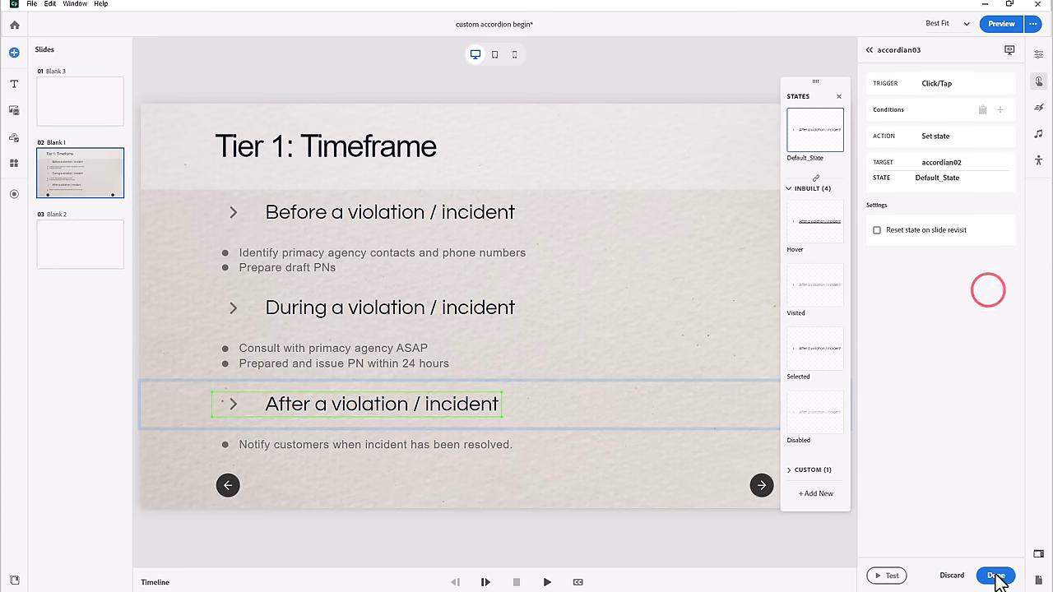
click(995, 575)
- Change accordian03's fourth action to show the content03 section instead of content02
mouse_move(944, 122)
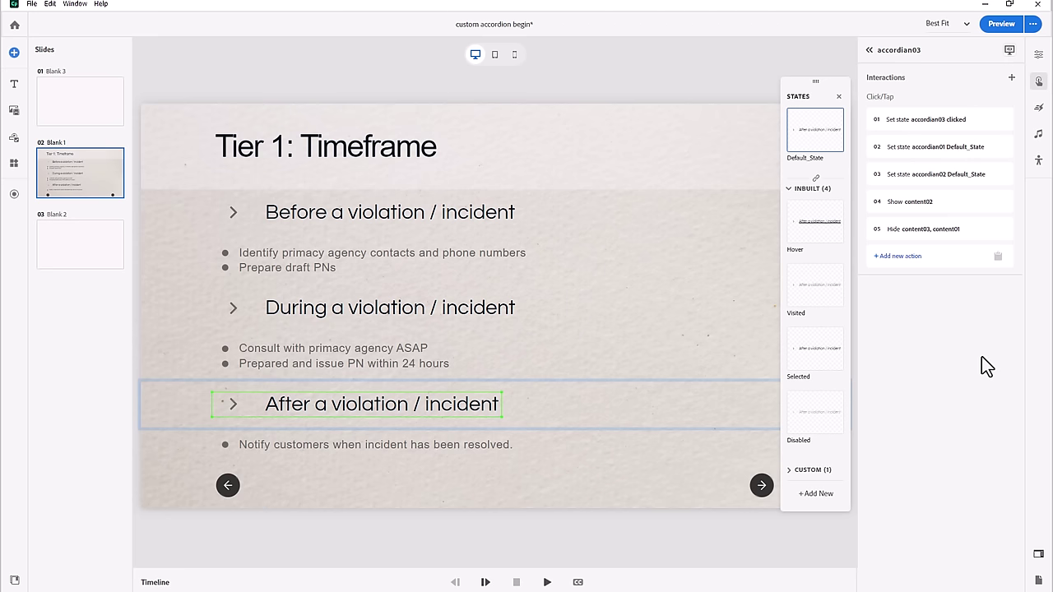
click(926, 203)
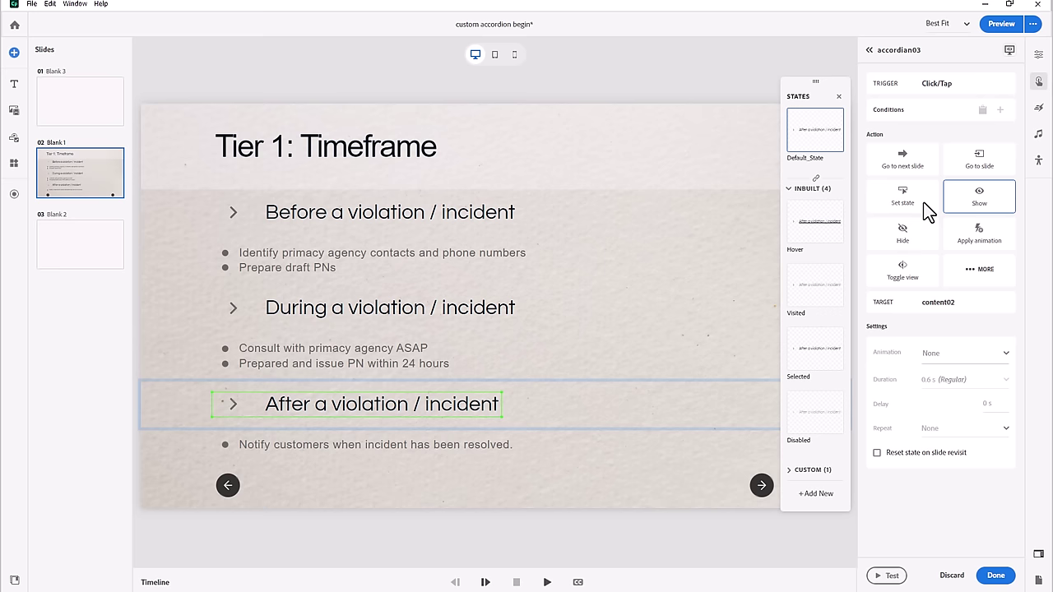
click(944, 304)
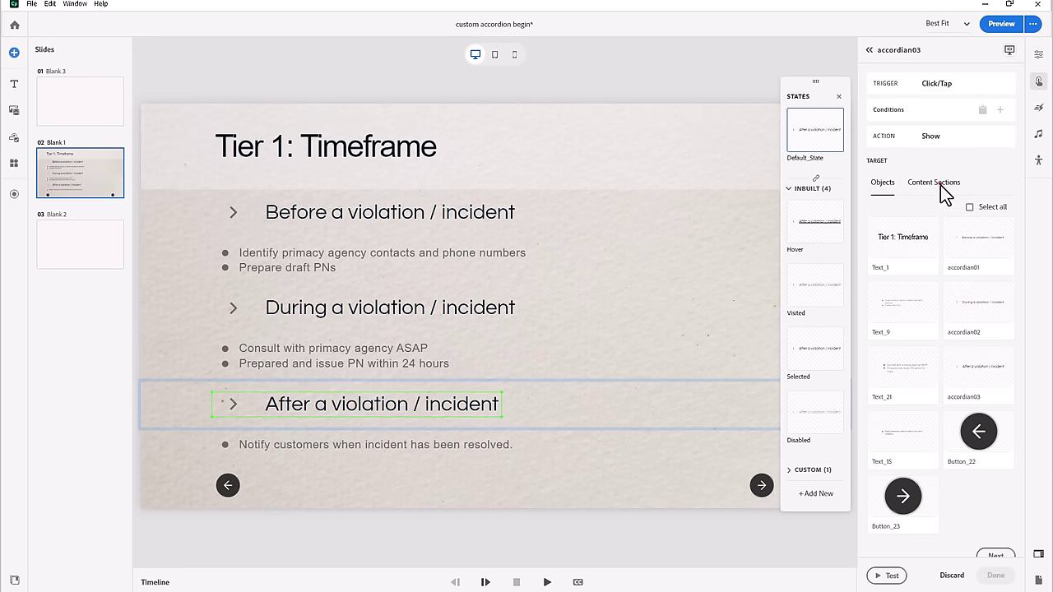
click(937, 184)
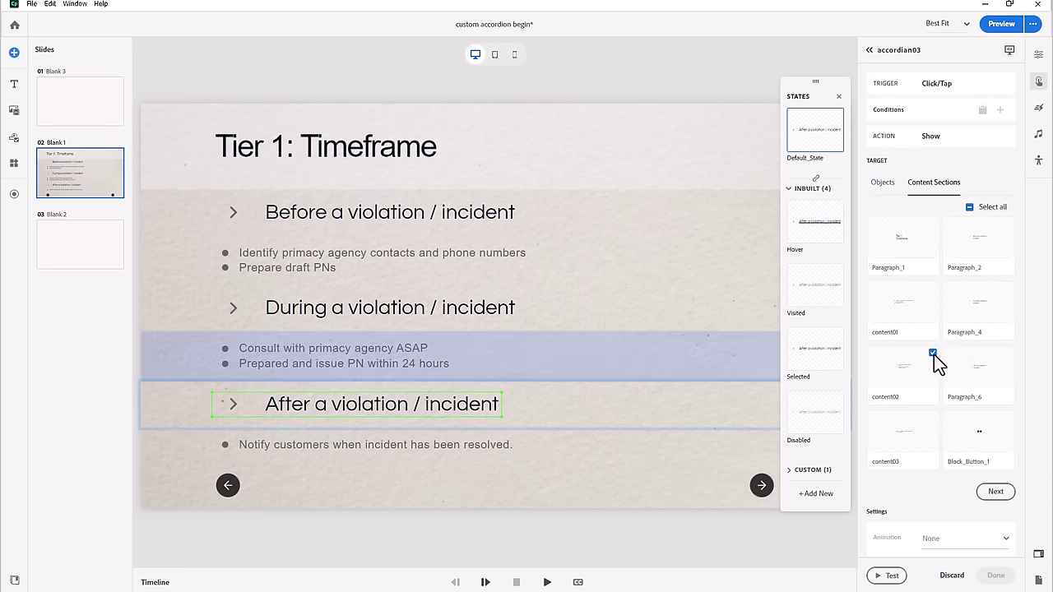
click(932, 354)
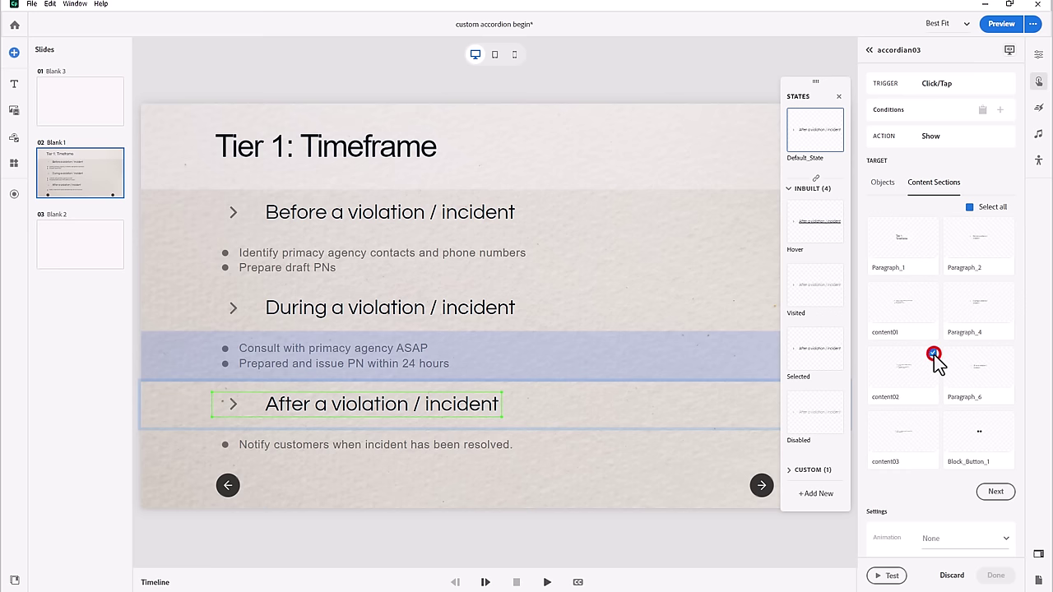
click(932, 417)
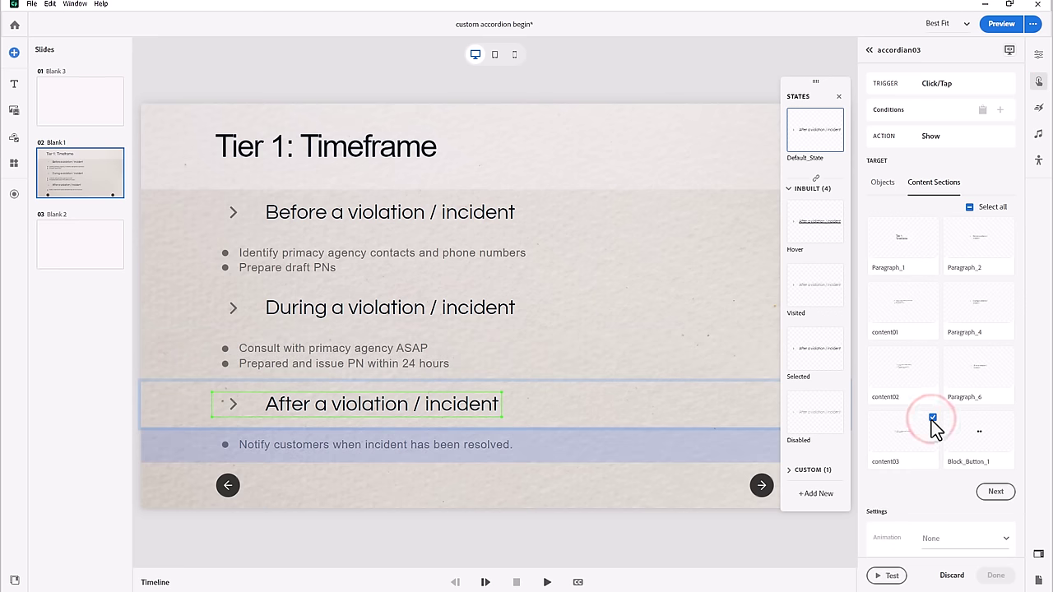
click(998, 493)
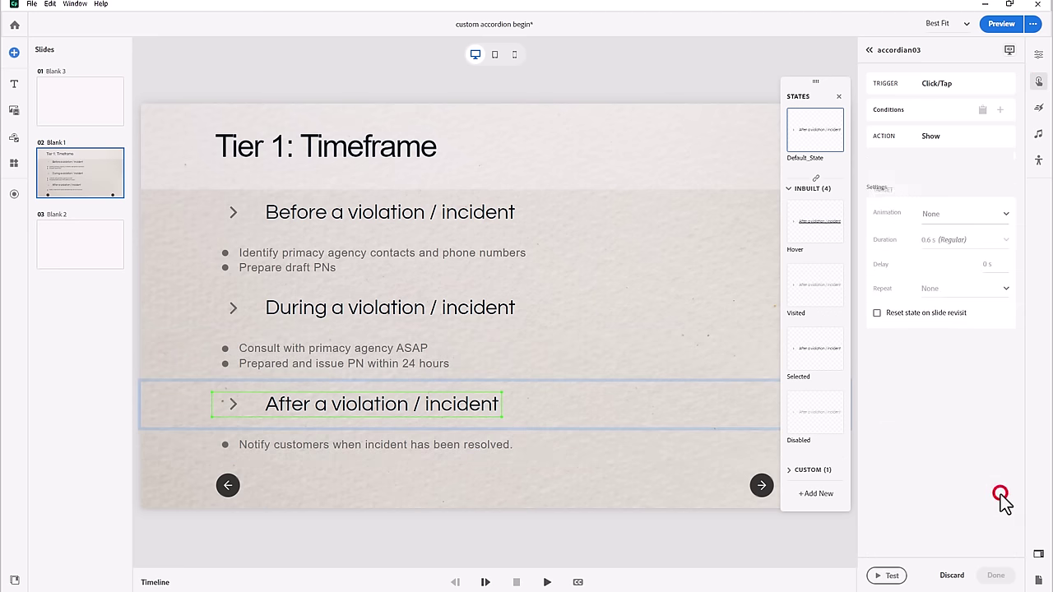
click(995, 575)
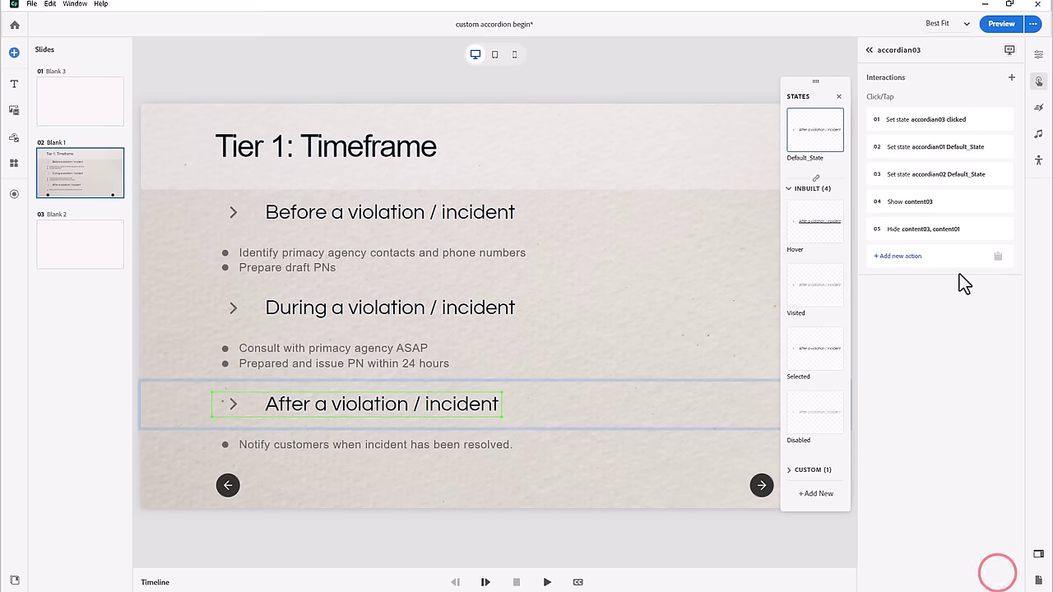
- Change accordian03's hide action to target the content sections content01 and content02
click(935, 231)
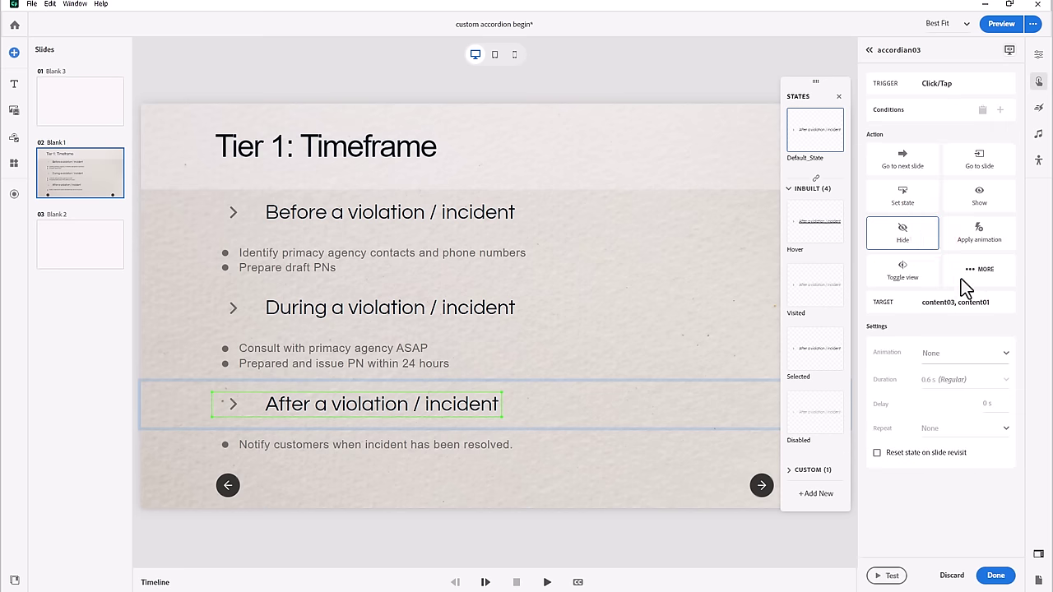
click(966, 303)
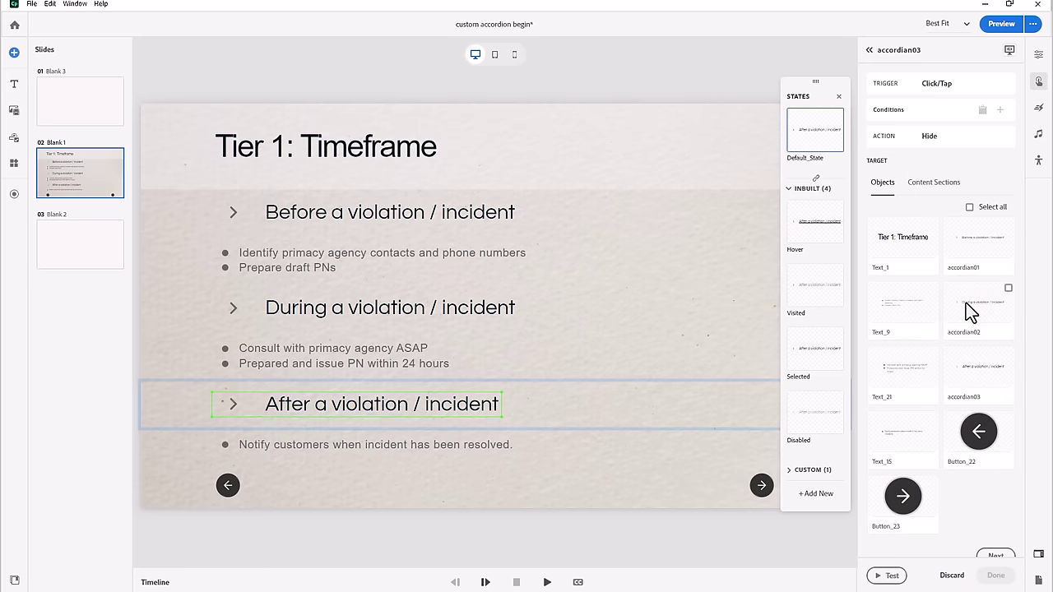
click(934, 182)
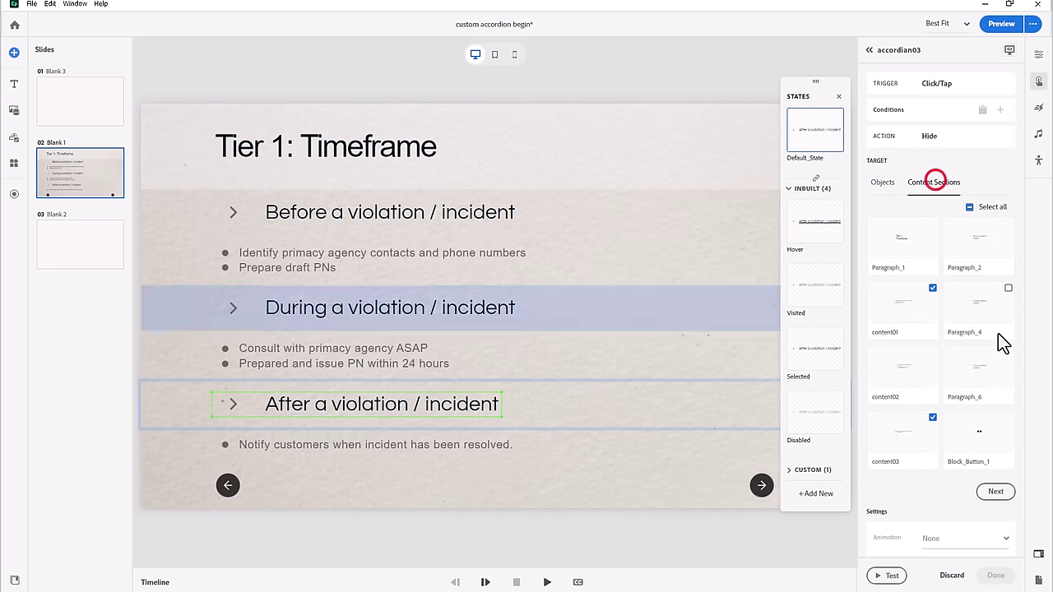
click(932, 417)
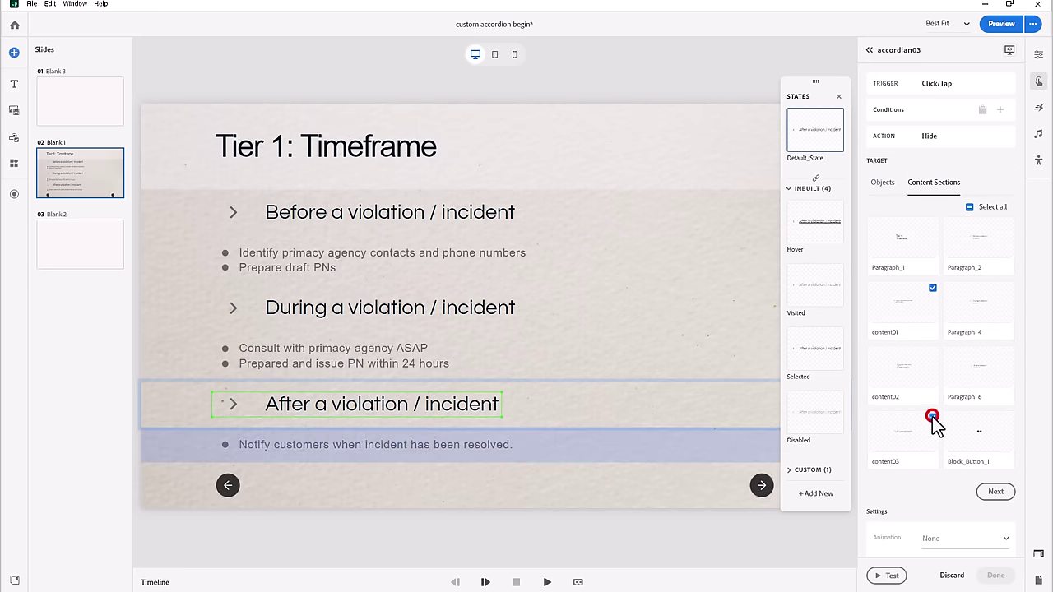
click(931, 352)
click(997, 491)
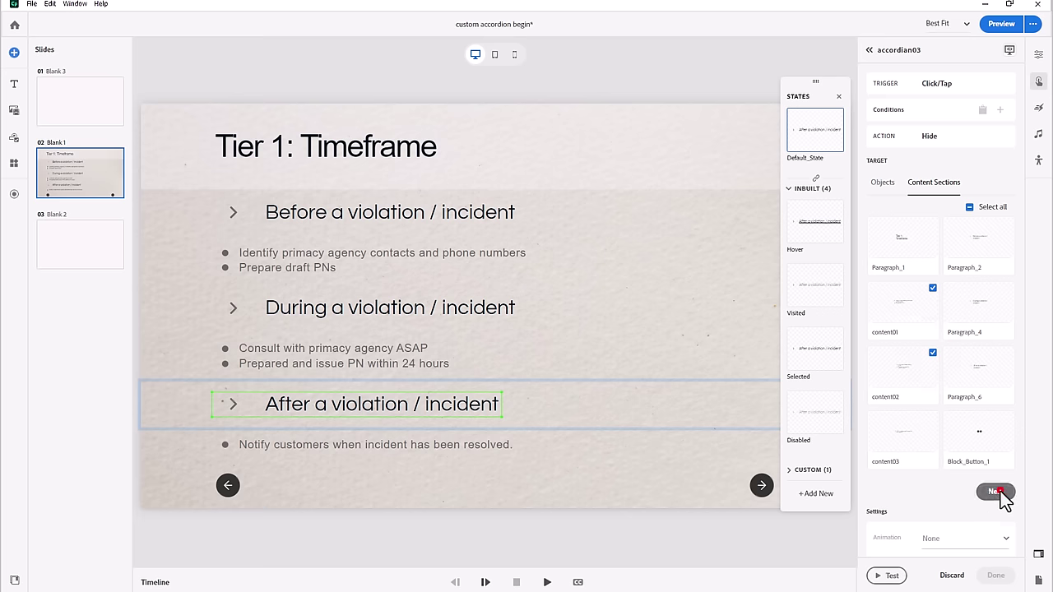
click(996, 575)
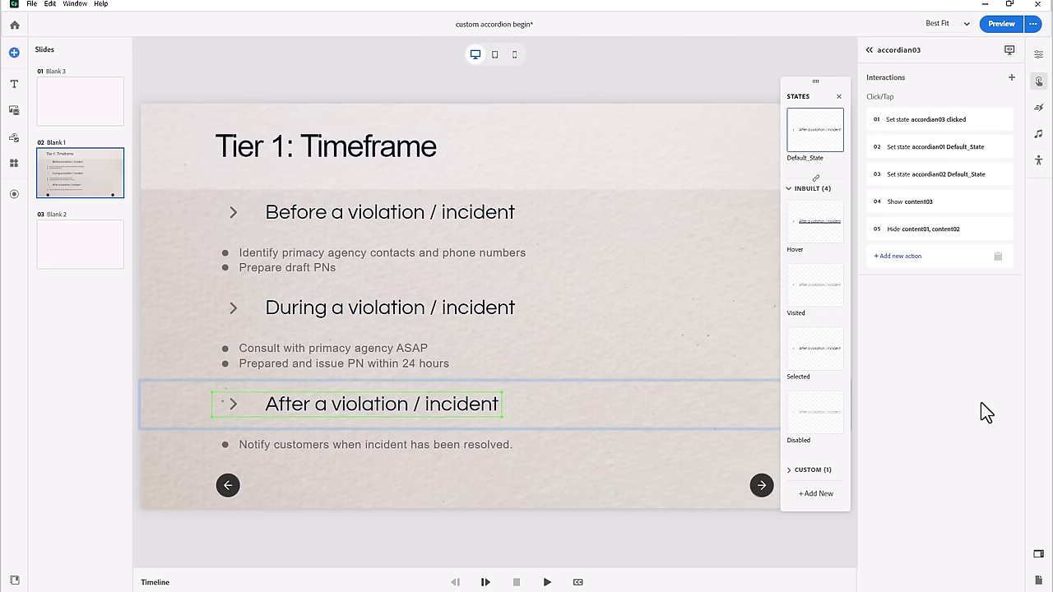
- Add a slide interaction on Blank 1 triggered when all of accordian01, accordian02 and accordian03 have been clicked
click(655, 66)
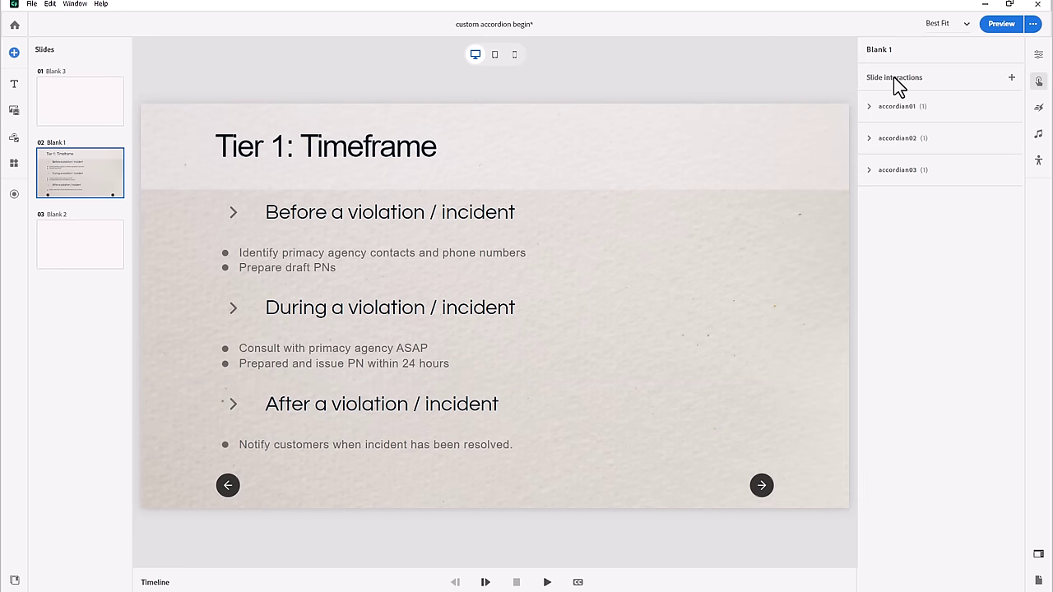
click(1011, 79)
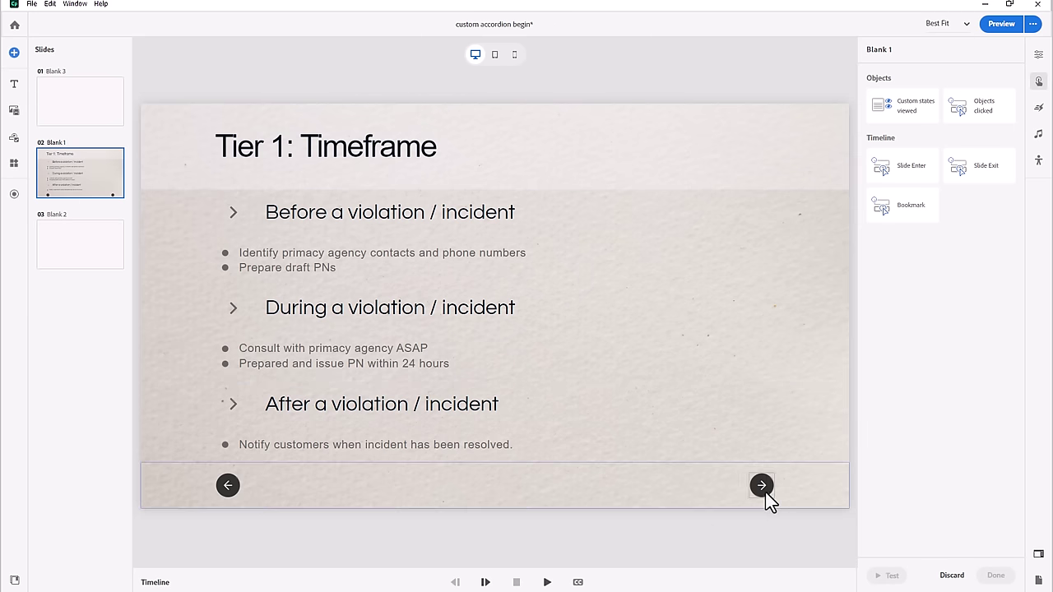
click(980, 109)
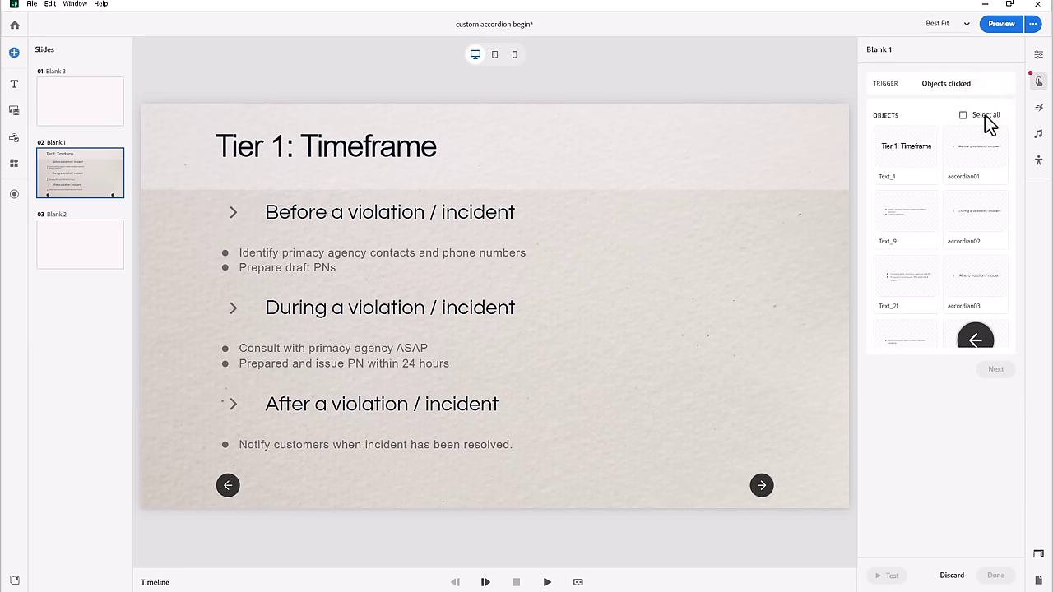
click(972, 144)
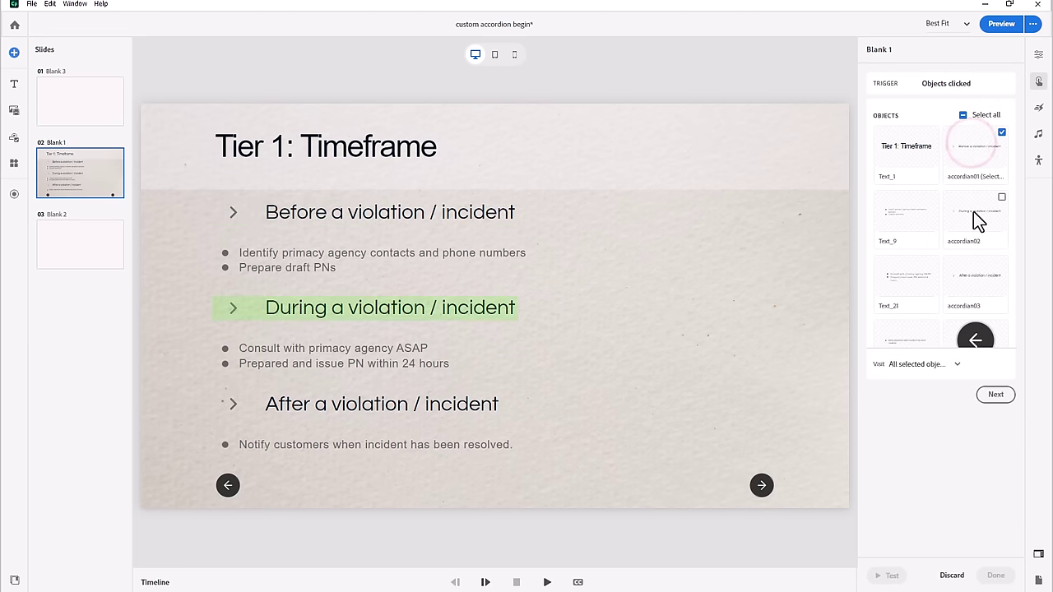
click(973, 212)
click(976, 282)
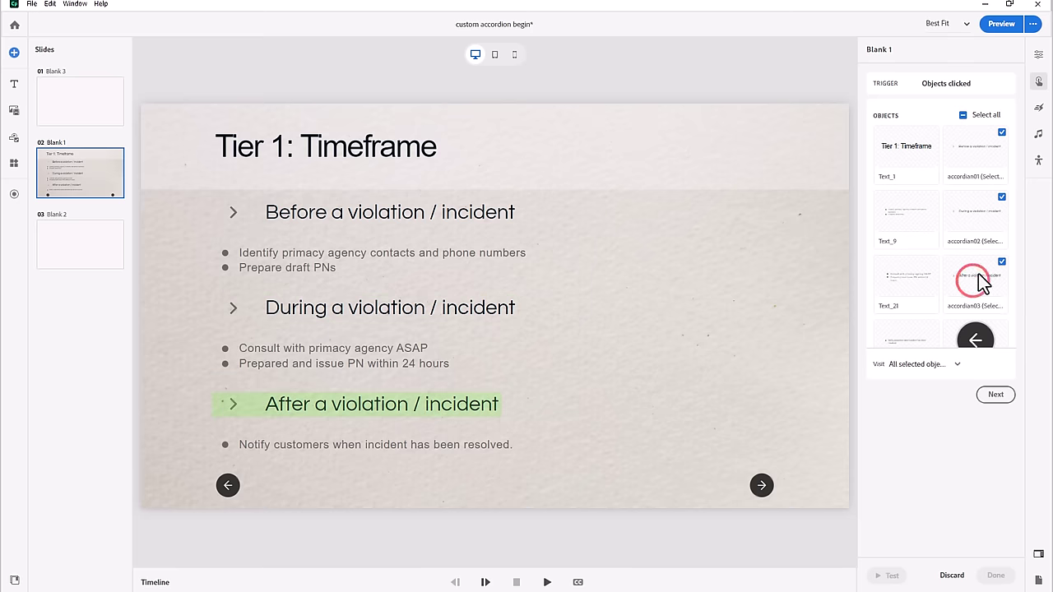
scroll(966, 352, down, 2)
click(995, 394)
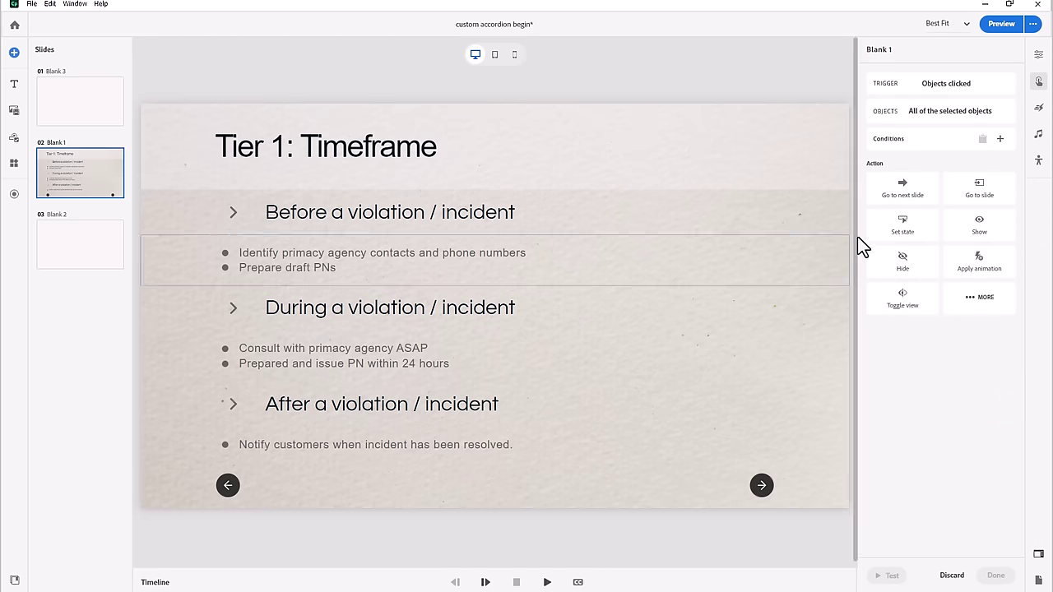
- Make the objects-clicked slide interaction show the forward arrow button, Button_23
click(980, 227)
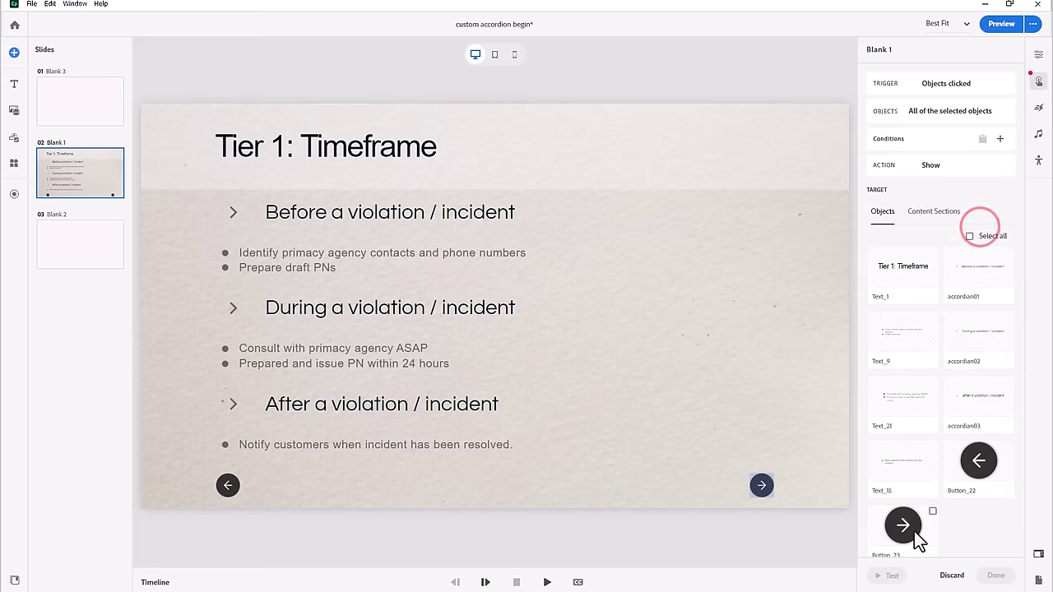
scroll(909, 510, down, 1)
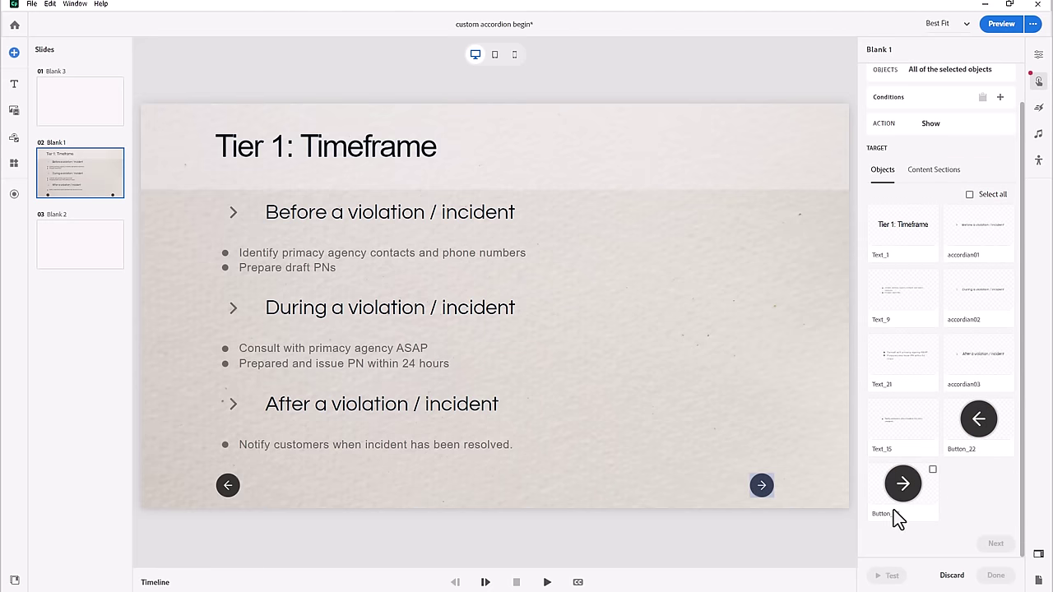
click(888, 514)
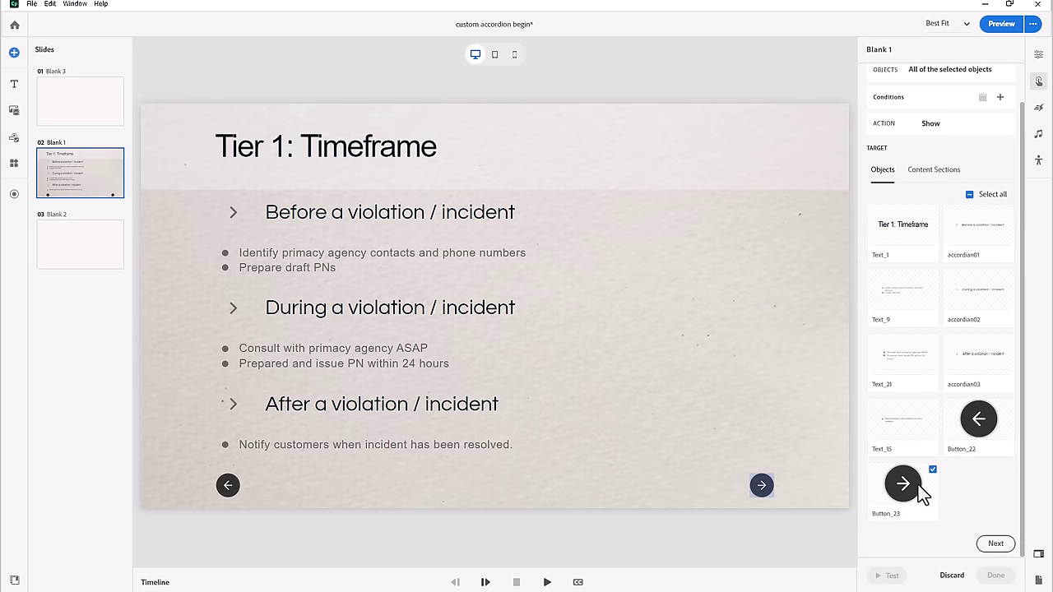
click(999, 543)
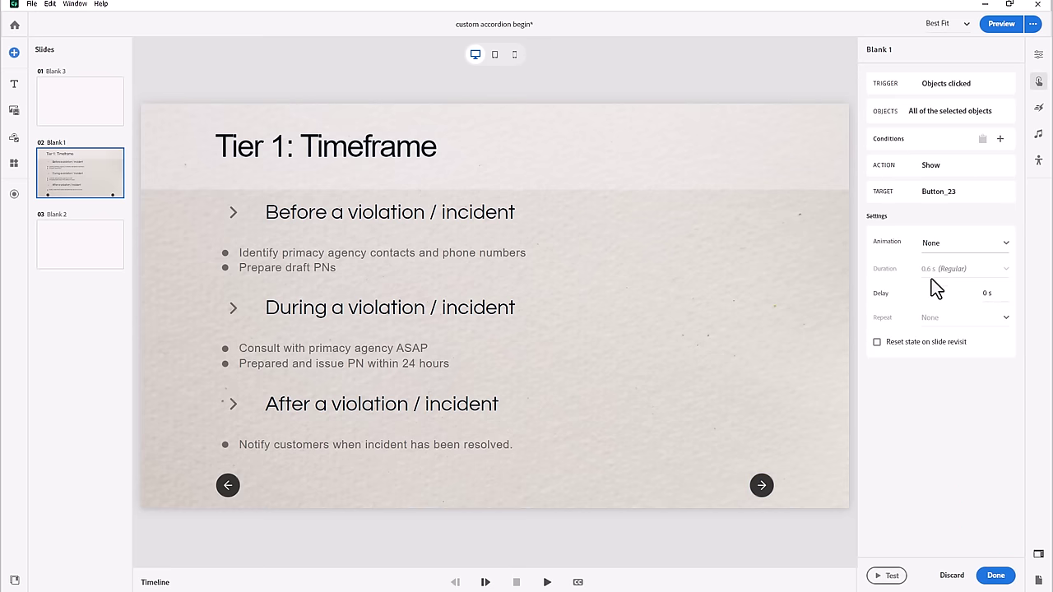
click(999, 576)
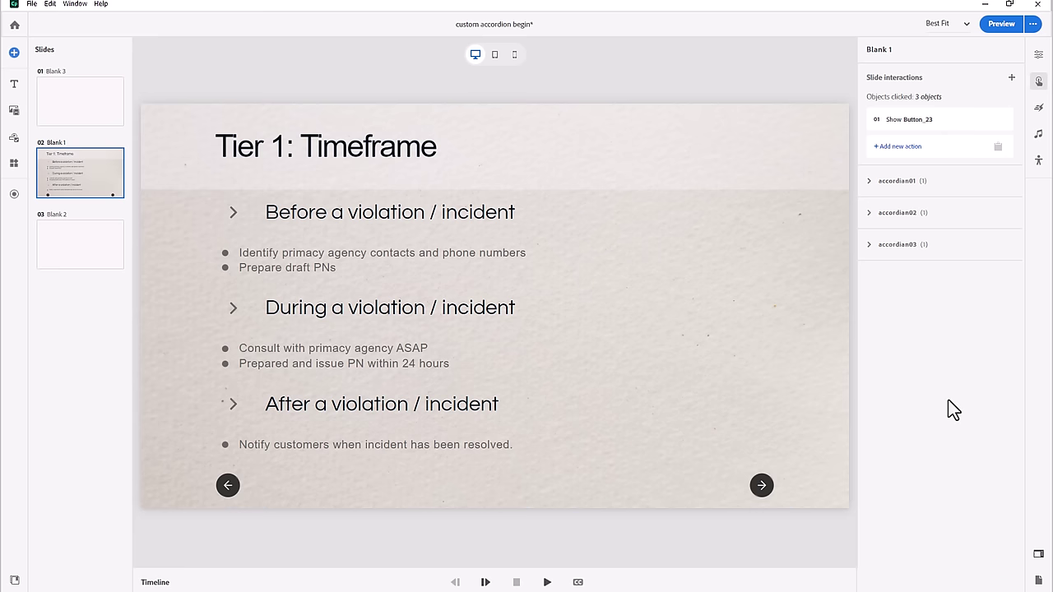
- Give the forward arrow button a click interaction that goes to the next slide
click(761, 486)
click(762, 486)
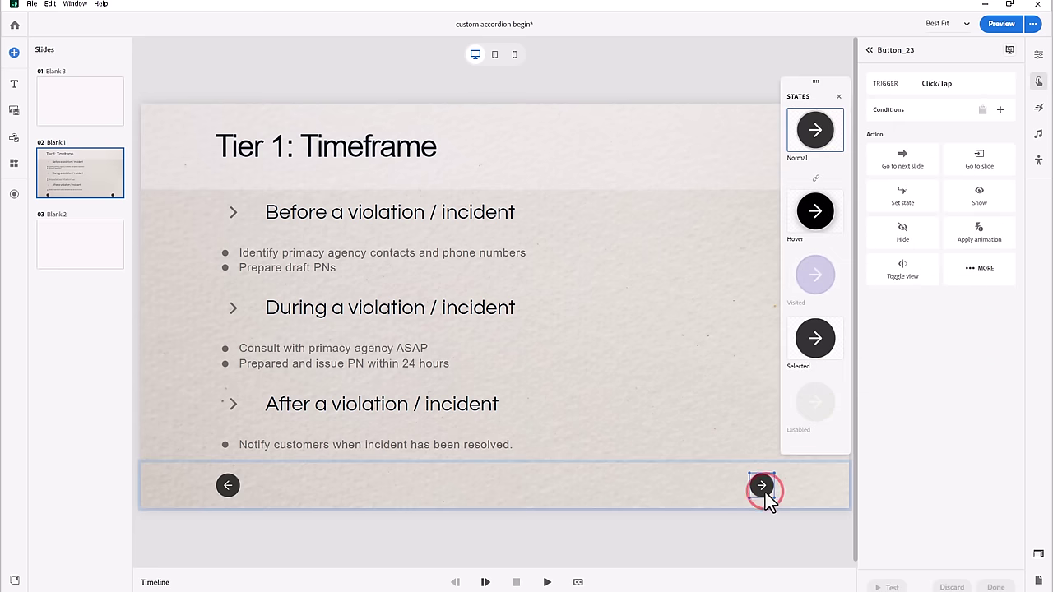
click(908, 152)
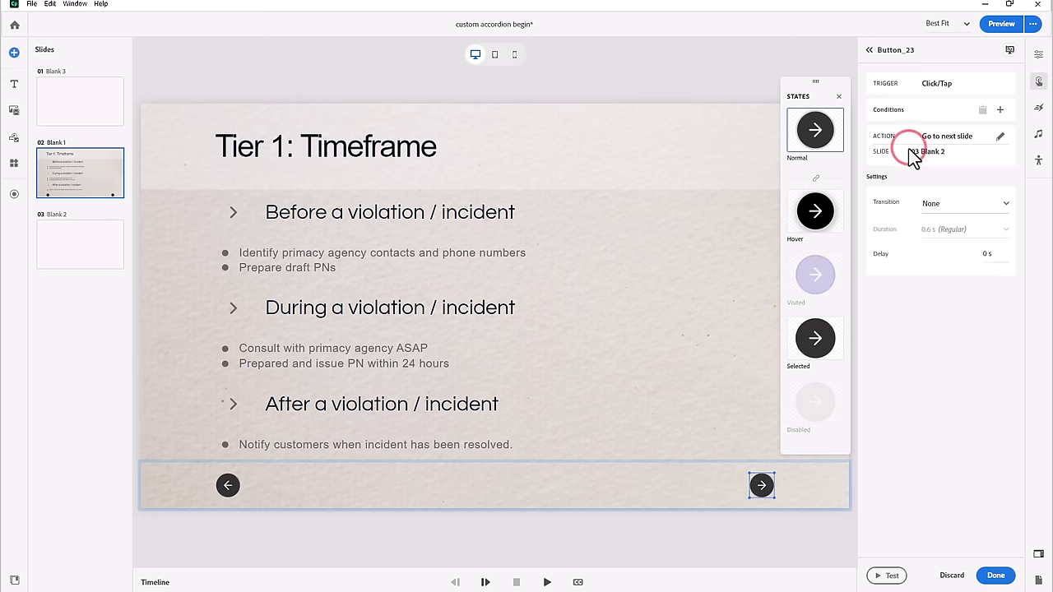
click(1003, 575)
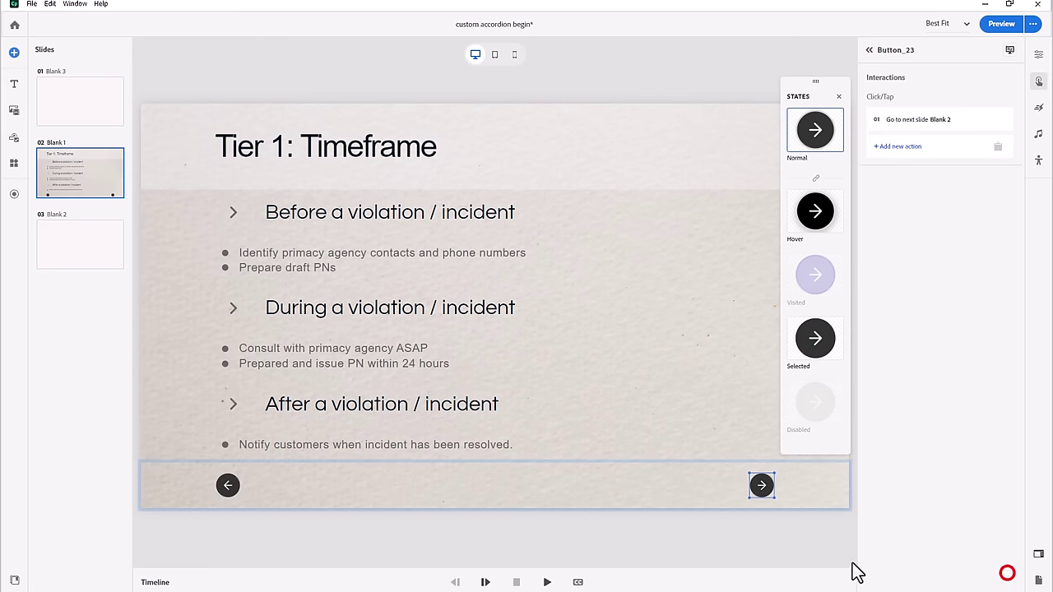
- Give the back arrow button a click interaction that goes to the previous slide
click(229, 486)
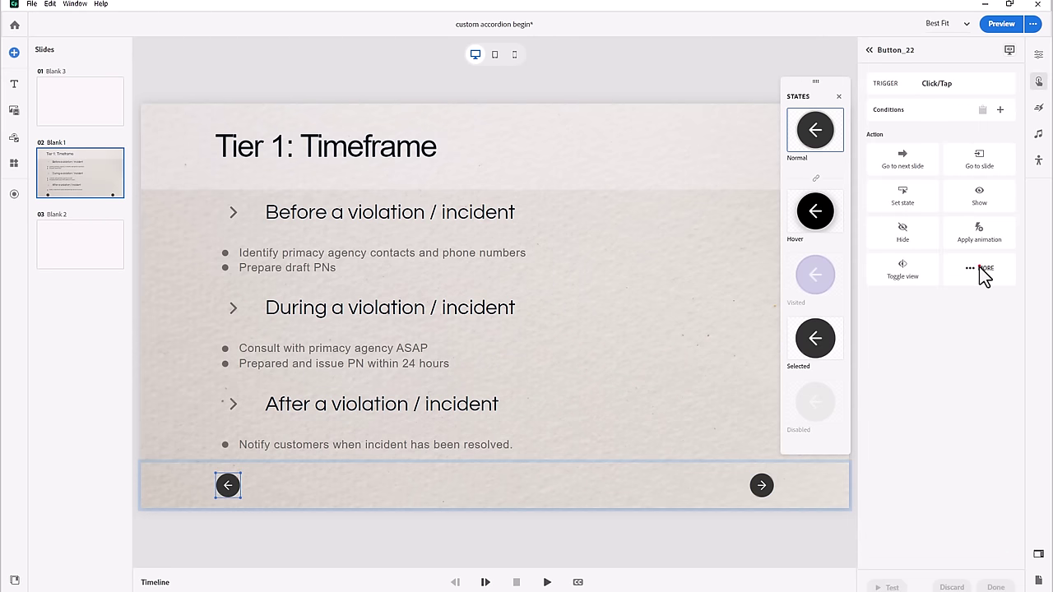
click(983, 269)
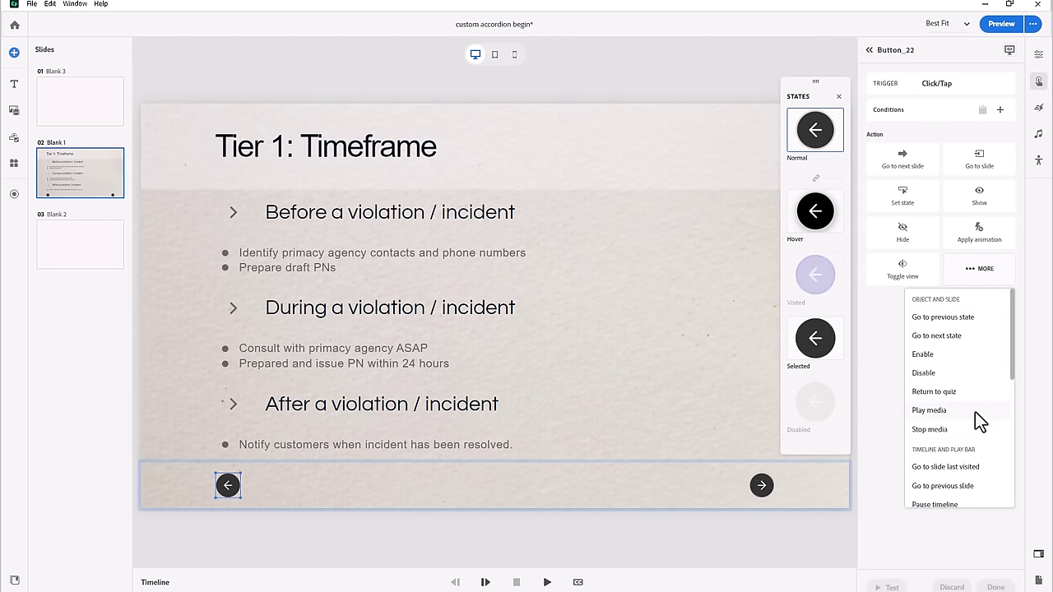
click(963, 486)
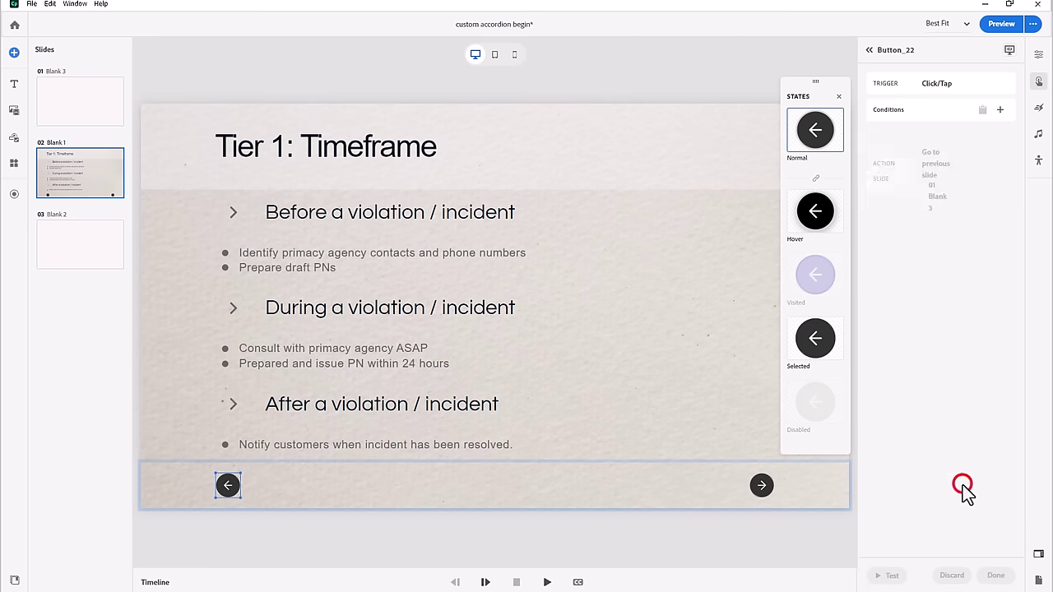